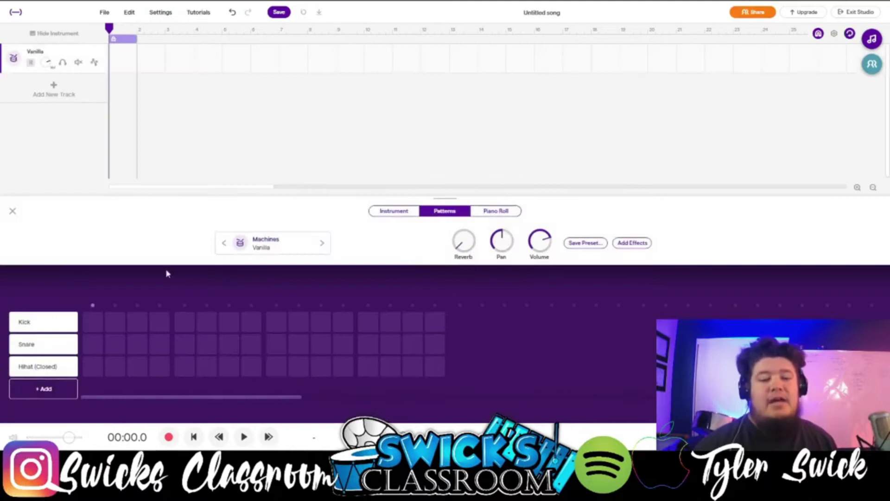
- Program a one-bar drum pattern with kicks on steps 1, 11 and 14 and snares on steps 5 and 13
click(92, 322)
click(409, 344)
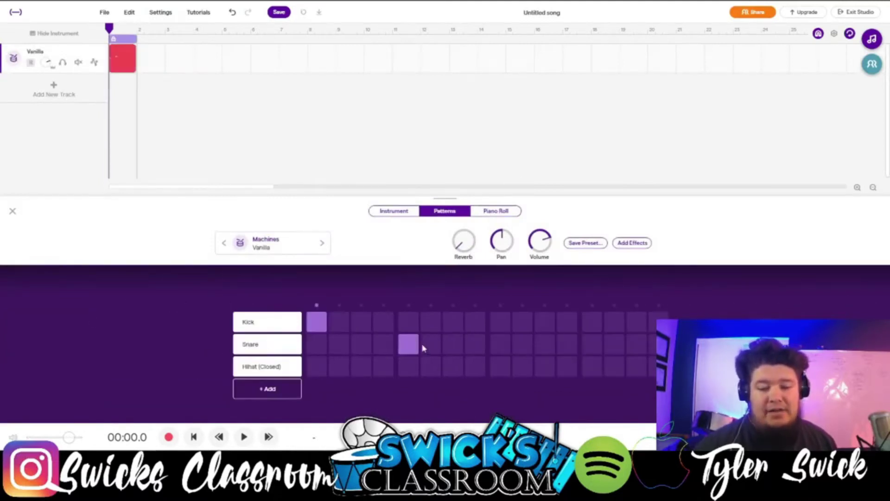
click(540, 328)
click(593, 344)
click(612, 328)
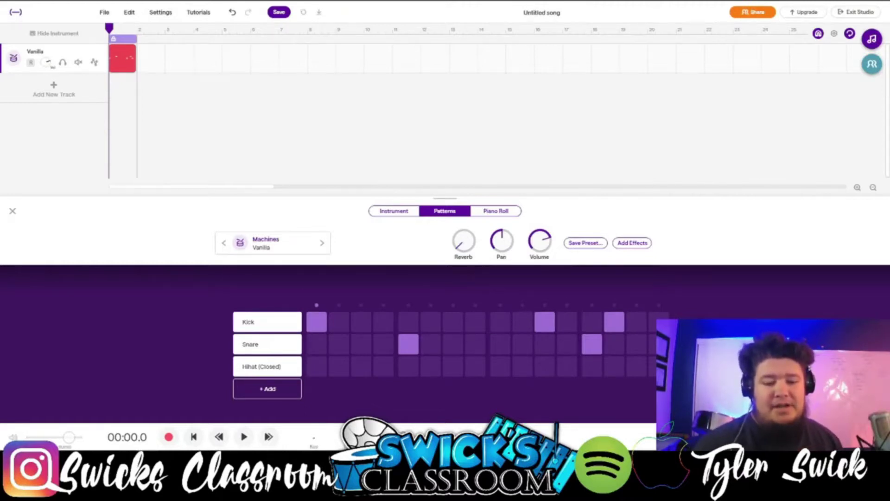
- Set the song's tempo in BPM and confirm it
click(314, 439)
double_click(360, 390)
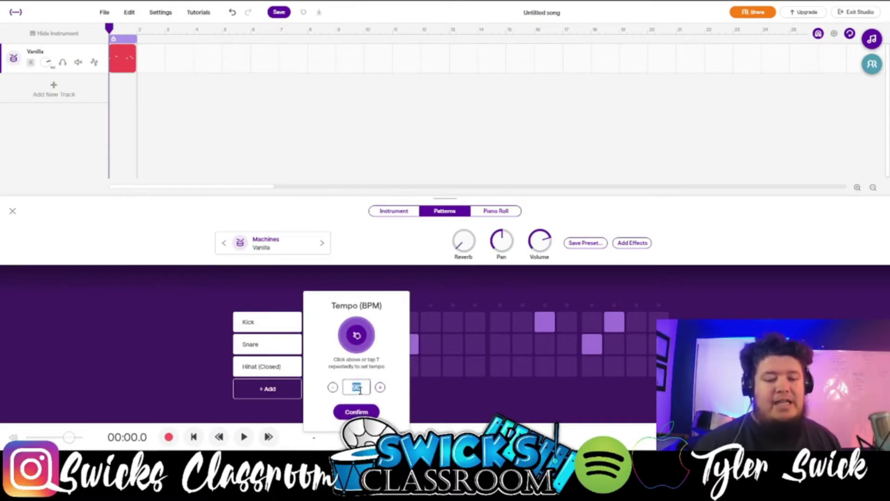
click(348, 410)
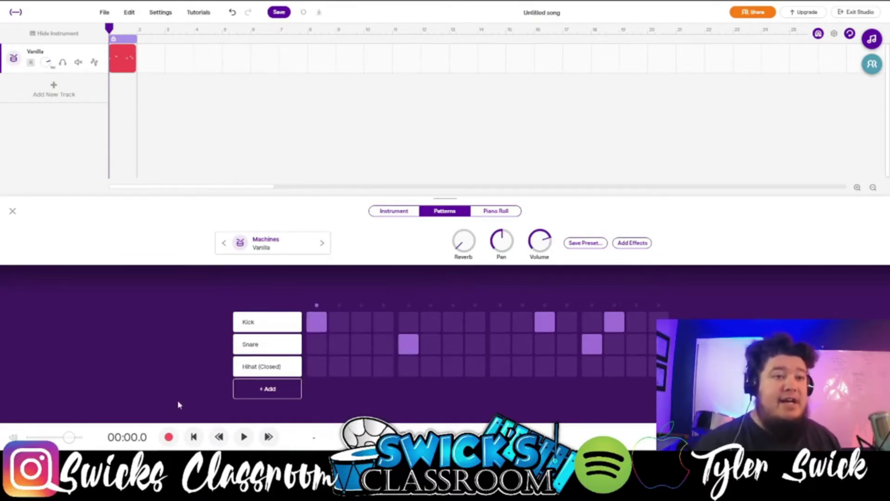
- Audition other Machines drum kits while the beat plays, choose the Swish kit and stop playback
click(240, 437)
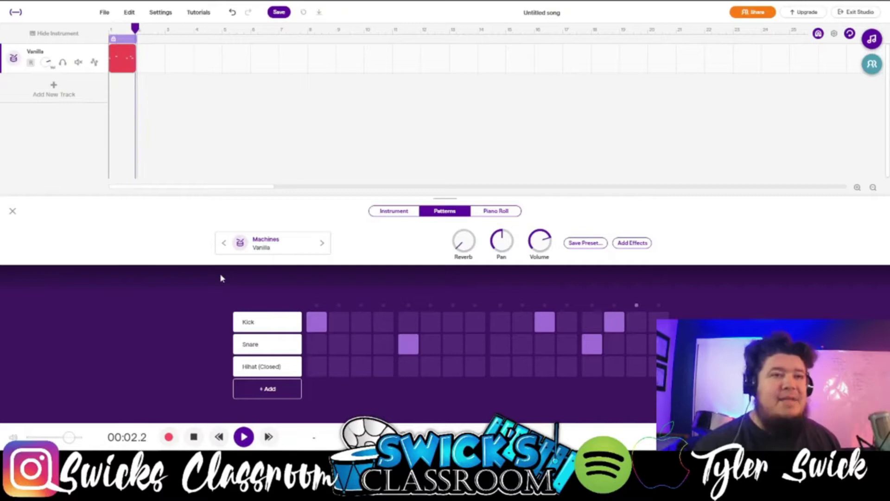
click(225, 243)
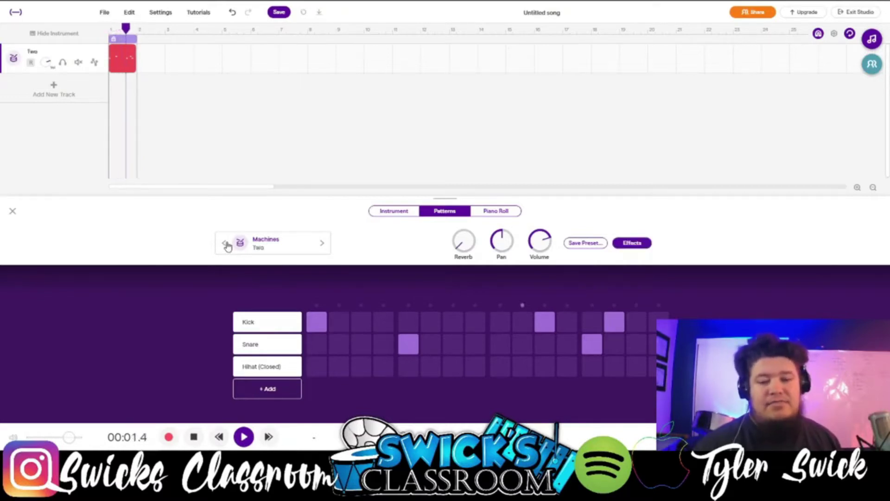
click(226, 243)
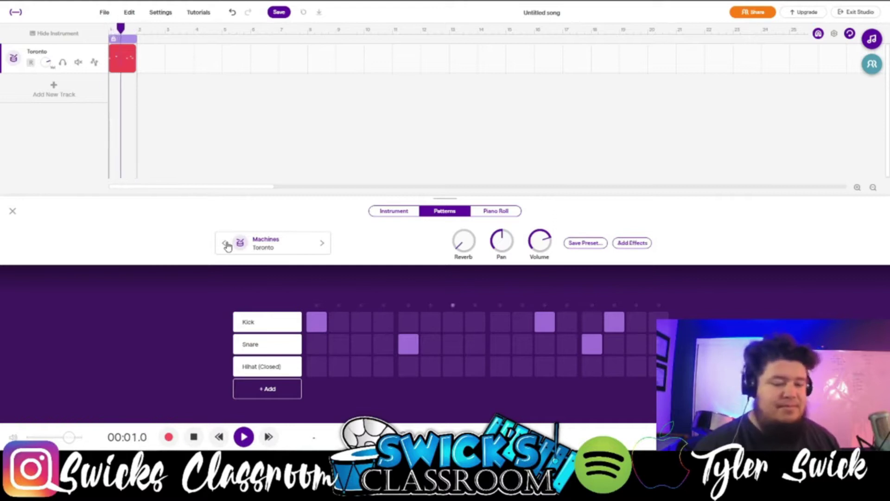
click(226, 243)
click(226, 243)
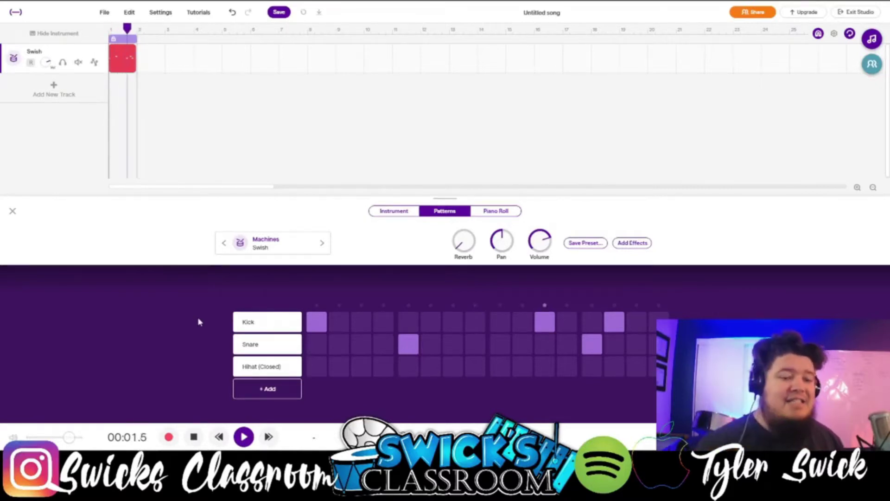
key(space)
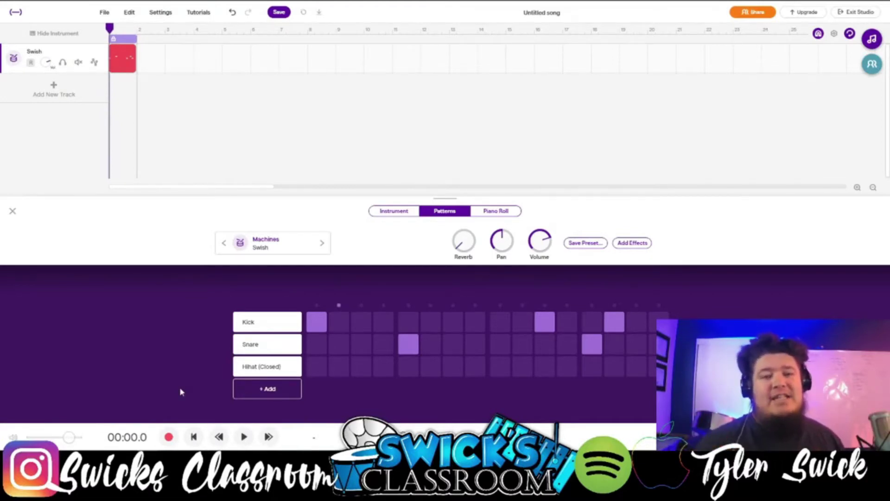
- Close the pattern editor, shorten the cycle region to bars 1 through 4 and loop the drum clip across those four bars
mouse_move(248, 347)
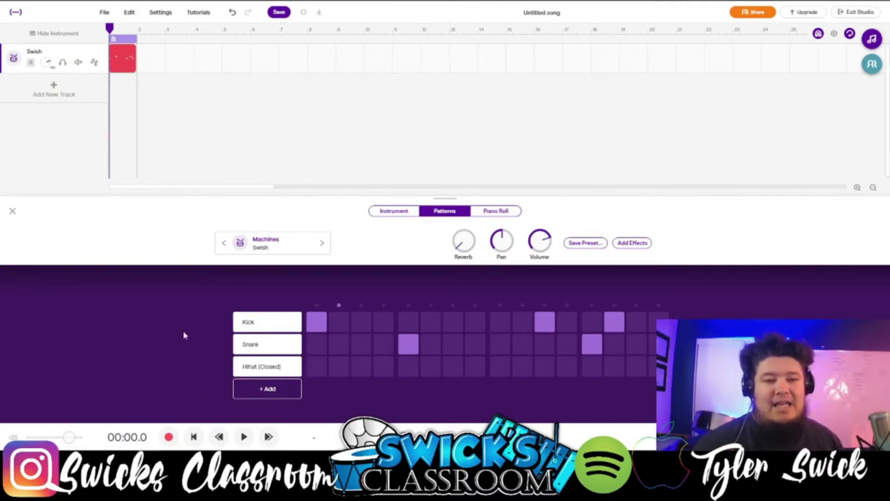
click(13, 211)
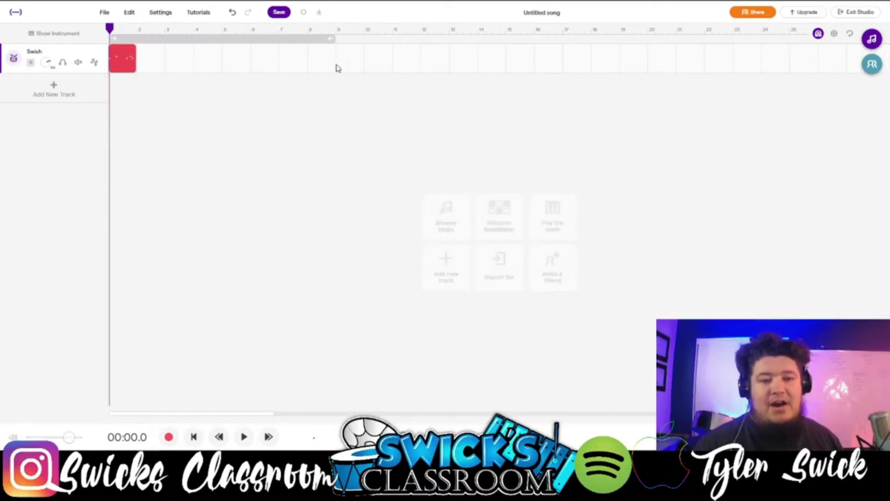
drag(333, 41, 221, 44)
drag(131, 48, 217, 48)
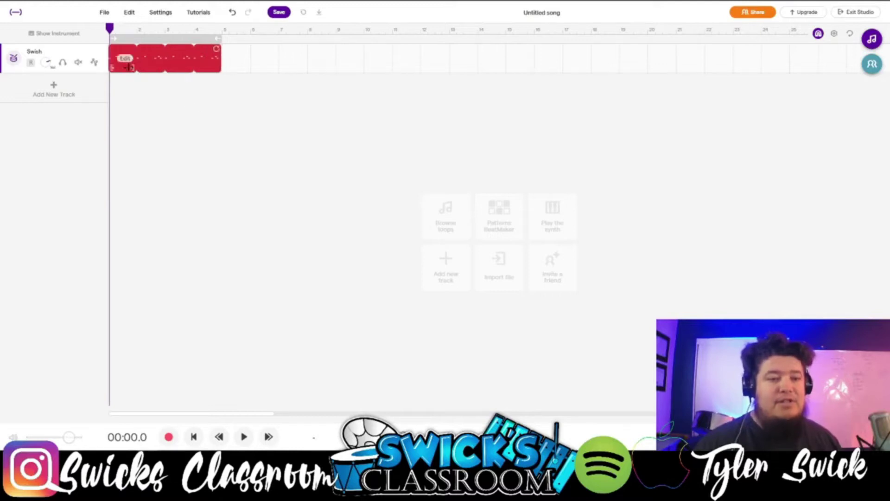
mouse_move(219, 38)
mouse_down()
mouse_move(337, 43)
mouse_move(222, 39)
mouse_up()
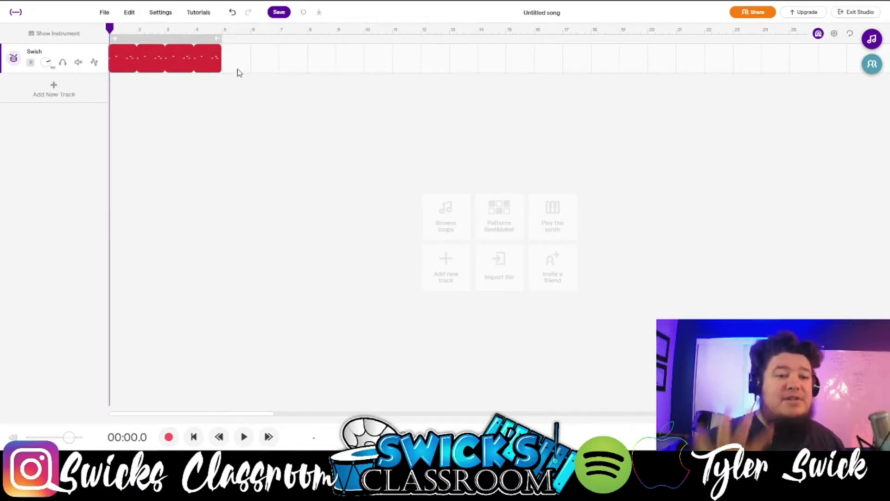
- Turn on cycle mode and play back the four-bar drum loop
mouse_move(221, 45)
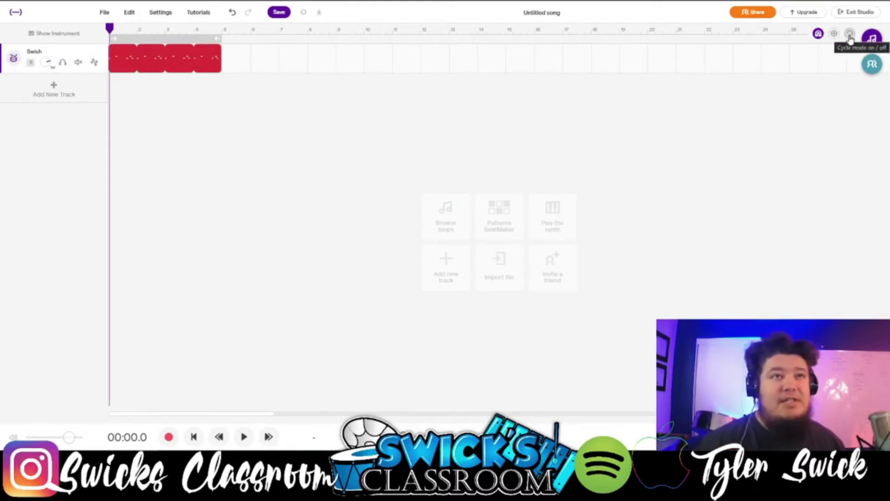
click(849, 36)
click(244, 437)
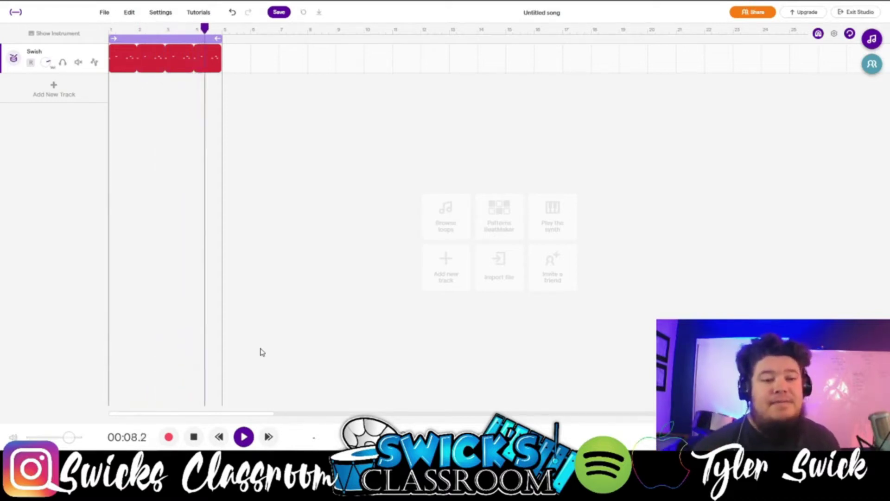
click(248, 431)
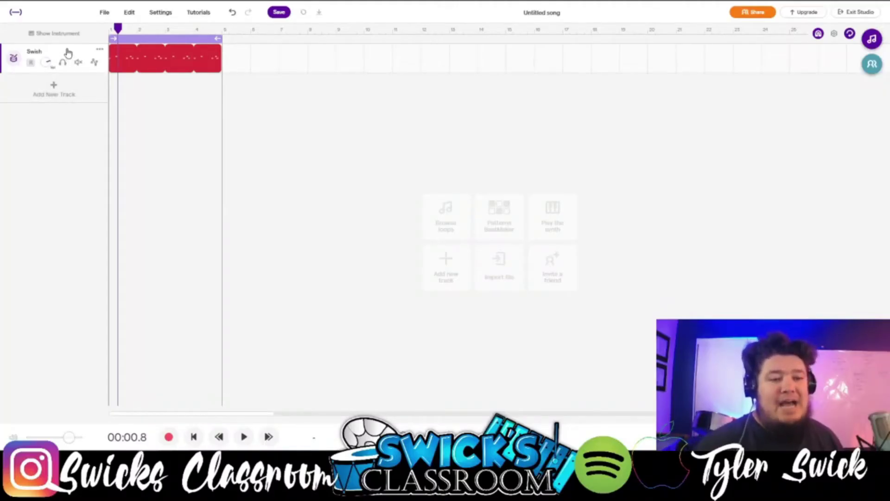
- Duplicate the Swish drum track
click(100, 49)
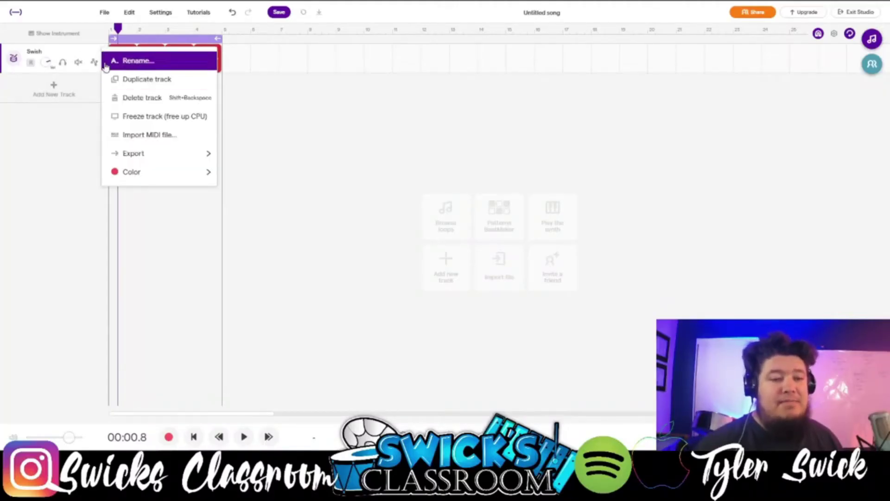
click(294, 223)
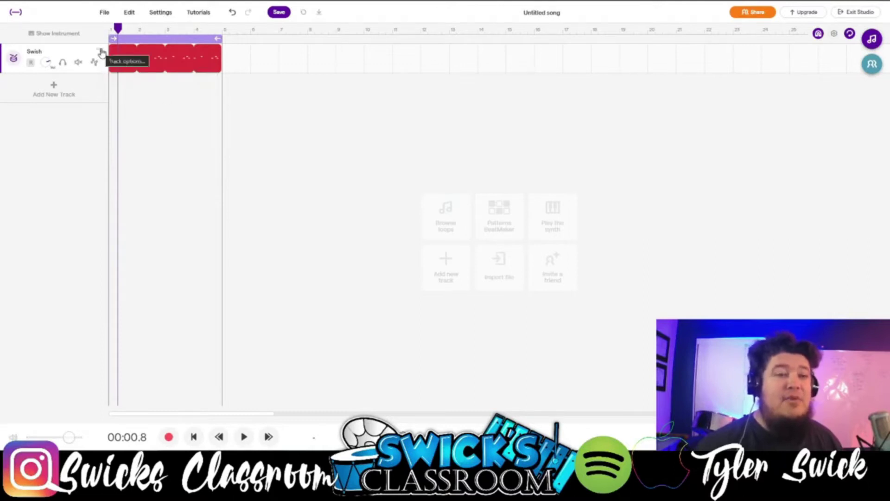
click(100, 50)
click(132, 81)
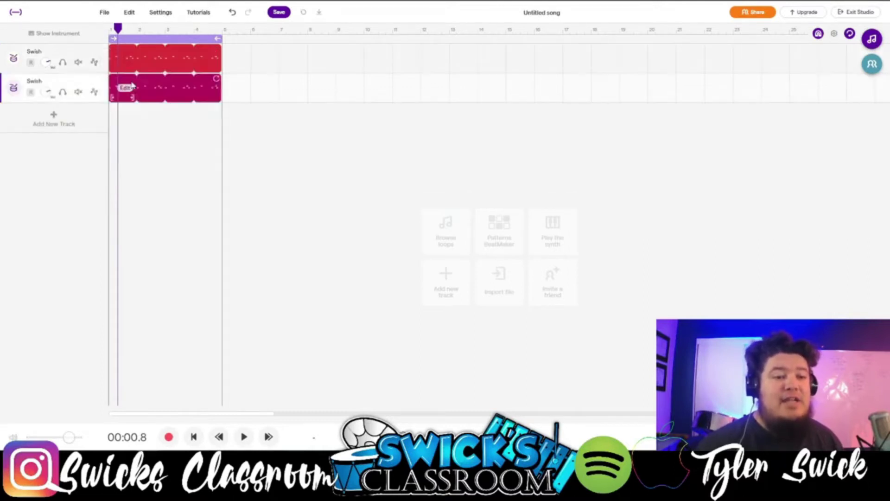
- Remove all kick hits from the pattern on the original Swish track, leaving only the snares
double_click(167, 64)
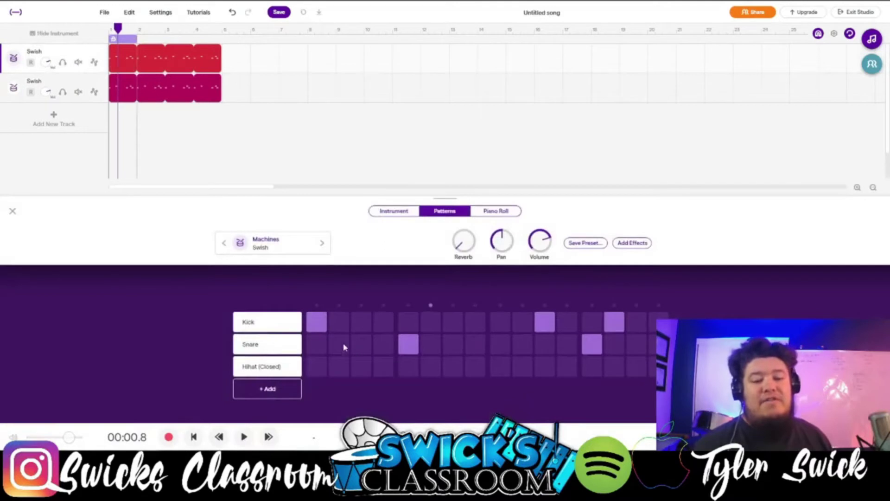
click(545, 322)
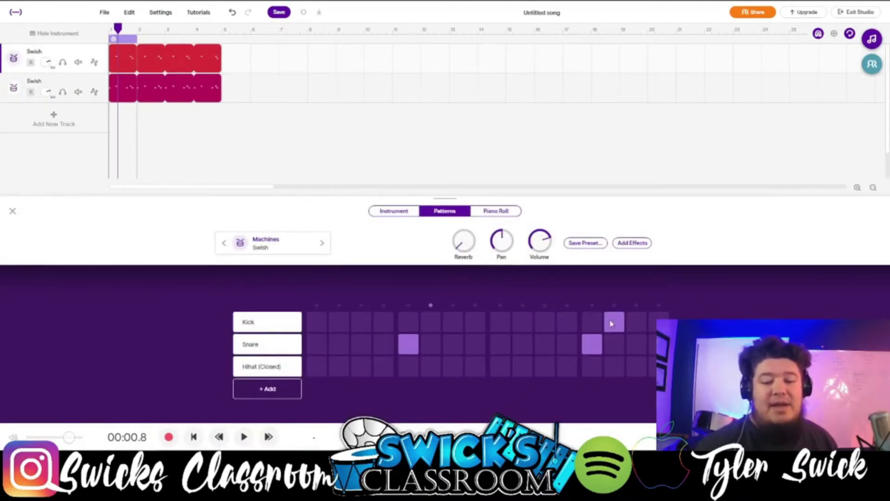
click(613, 323)
- Remove both snare hits from the pattern on the duplicated Swish track, leaving only the kicks
click(80, 87)
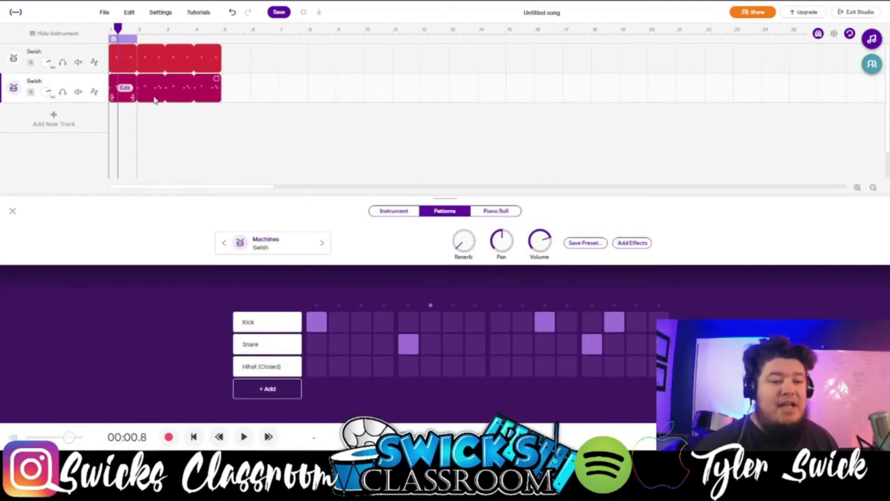
click(408, 344)
click(592, 344)
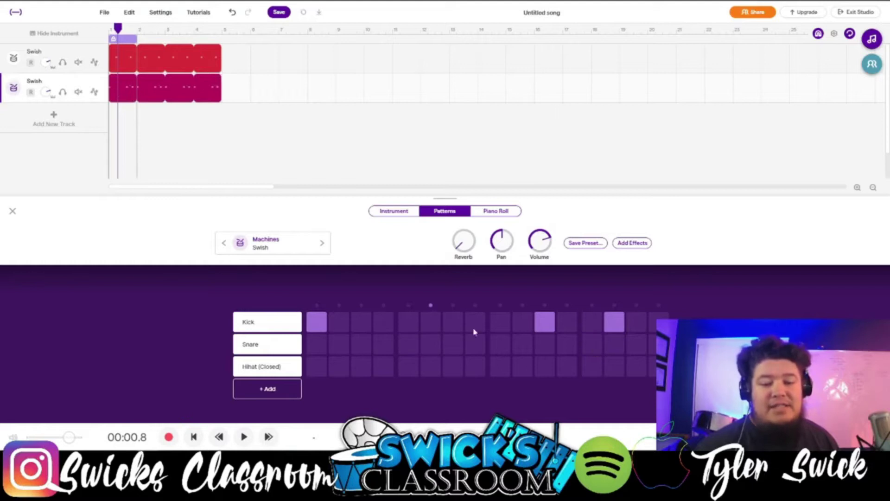
- Play the drums from the start of the song, muting and unmuting the kick track to hear the parts separately
click(212, 142)
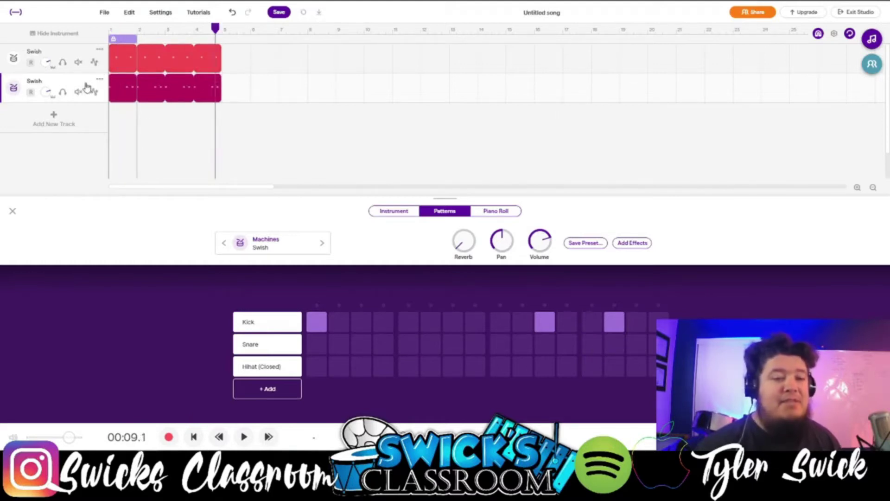
key(Home)
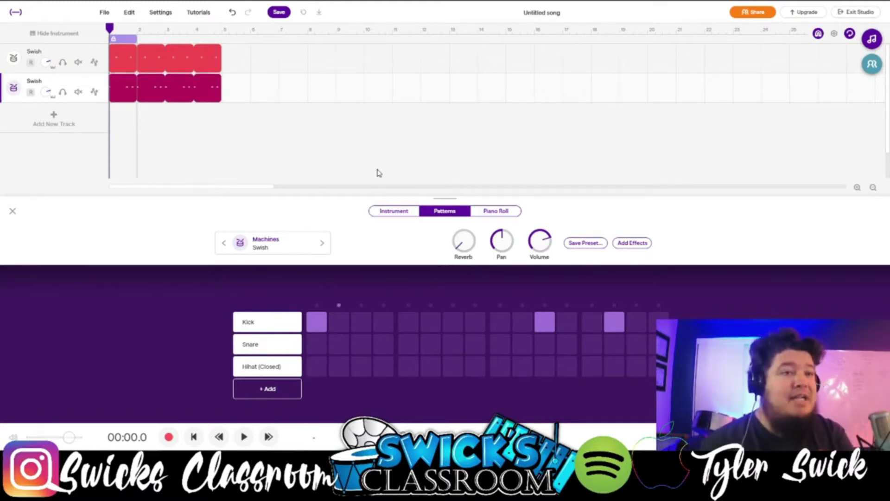
key(space)
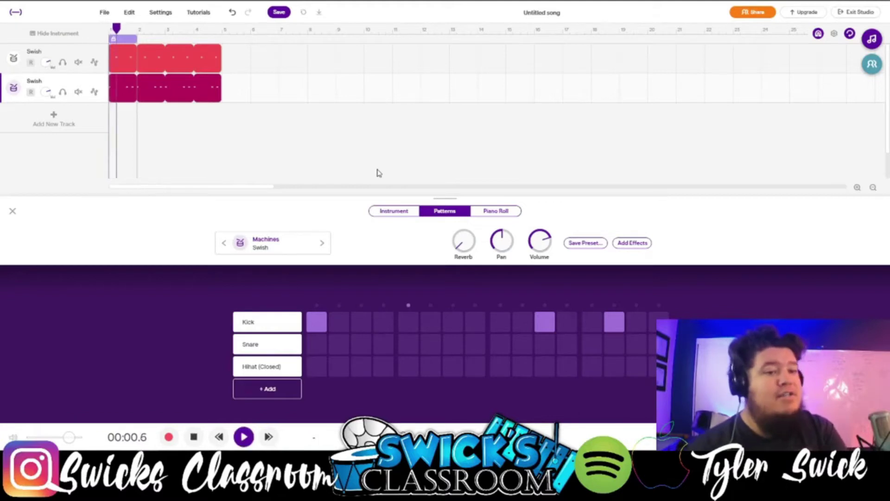
click(78, 91)
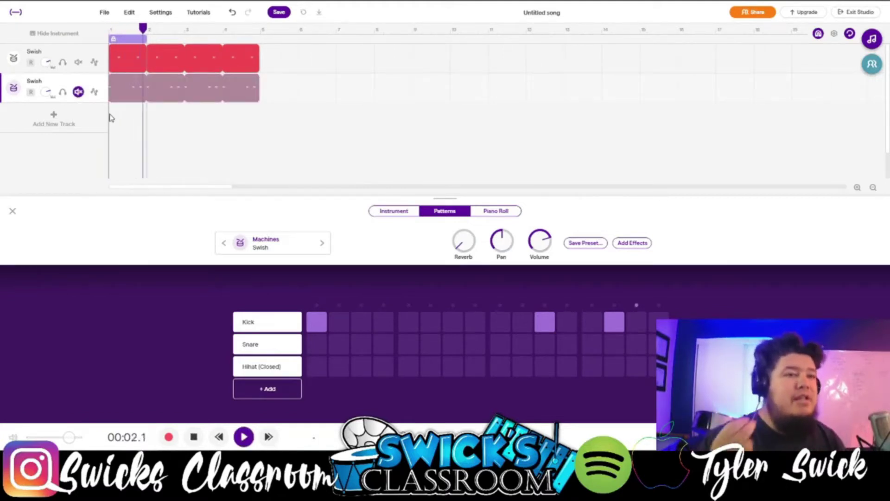
click(78, 91)
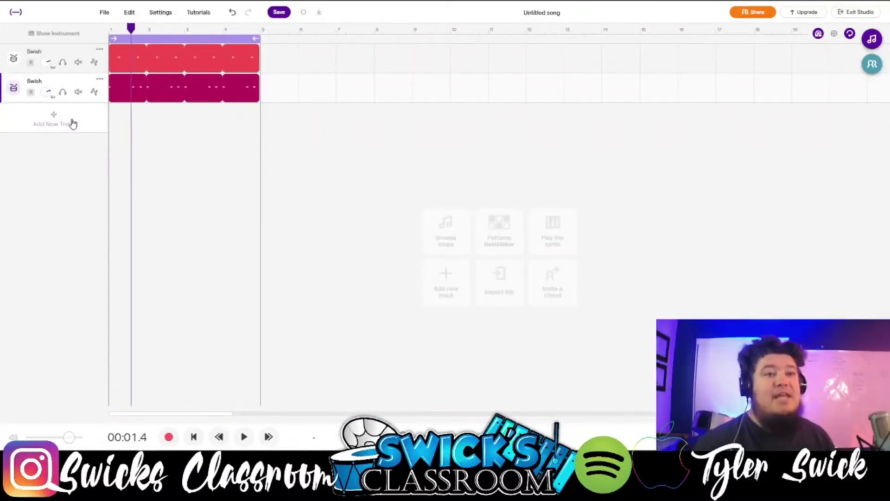
- Add a Grand Piano track and try out its F# and A notes above C4
click(73, 124)
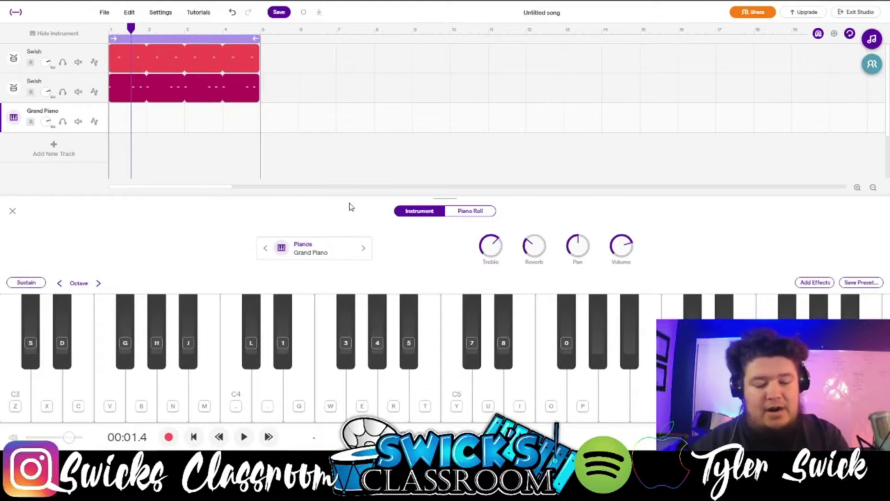
key(3)
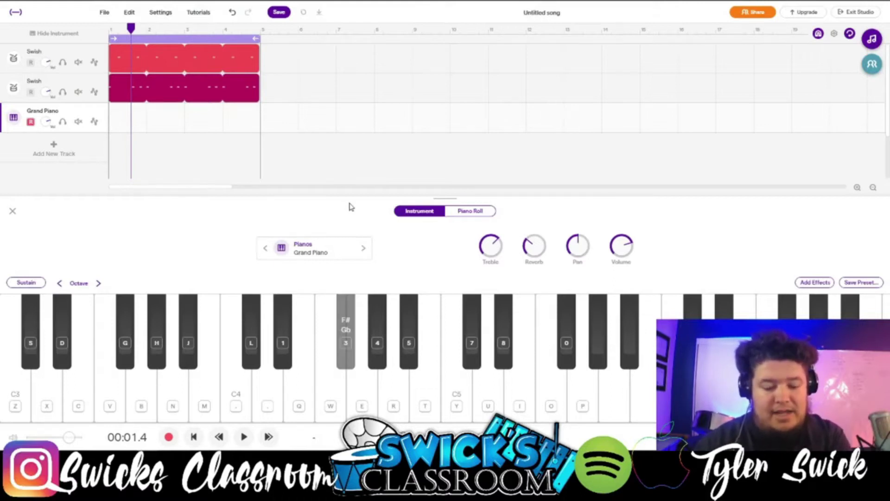
key(r)
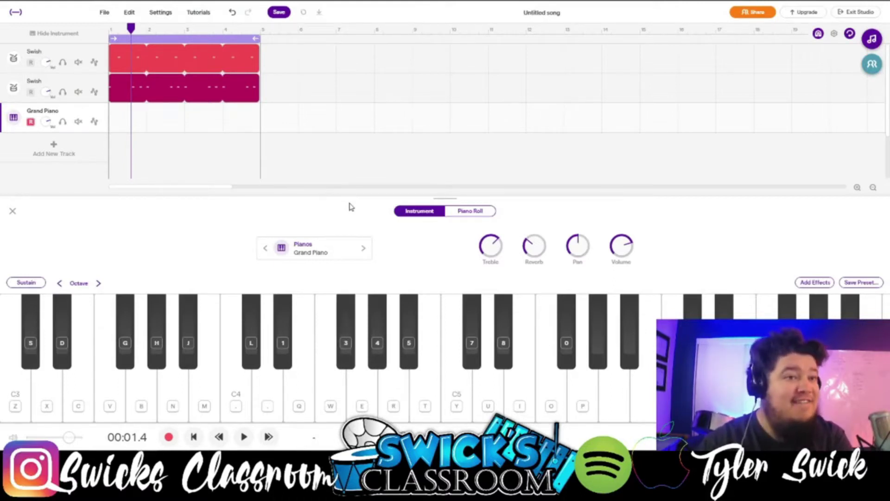
key(r)
key(3)
key(r)
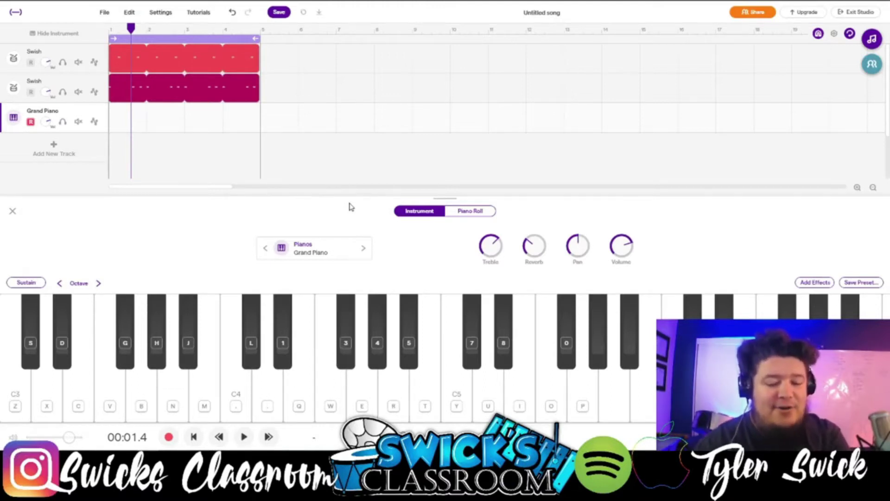
key(3)
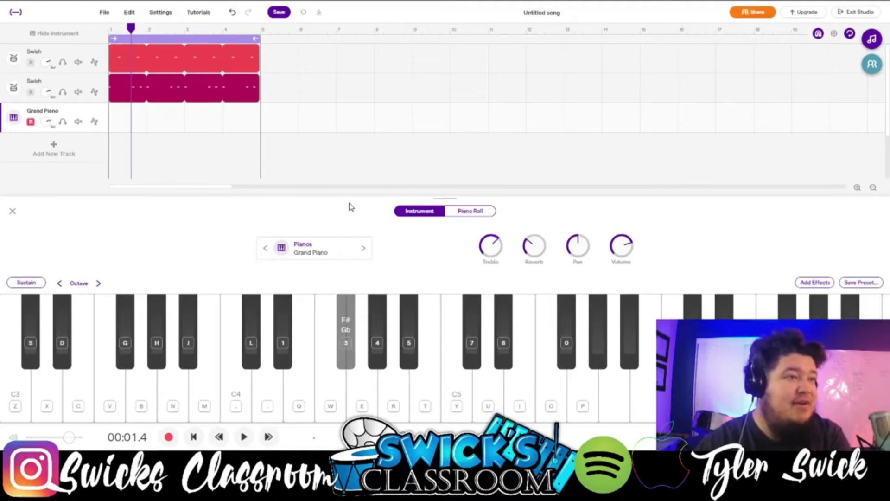
key(r)
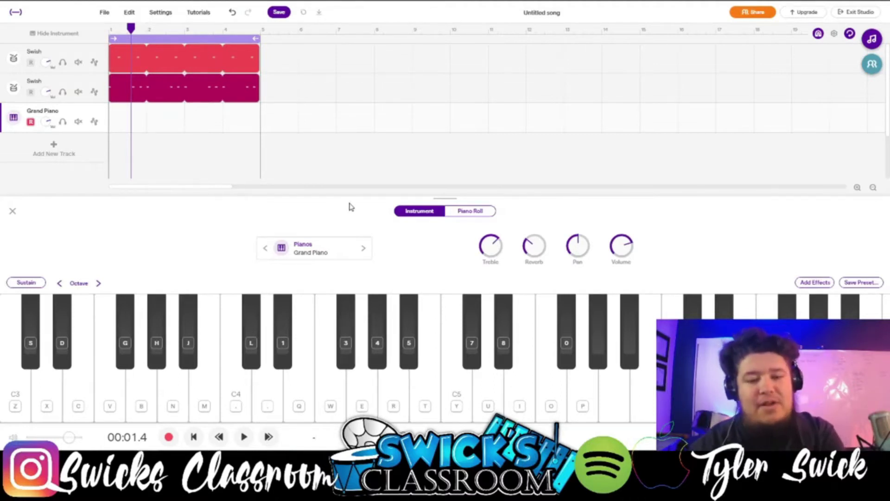
key(3)
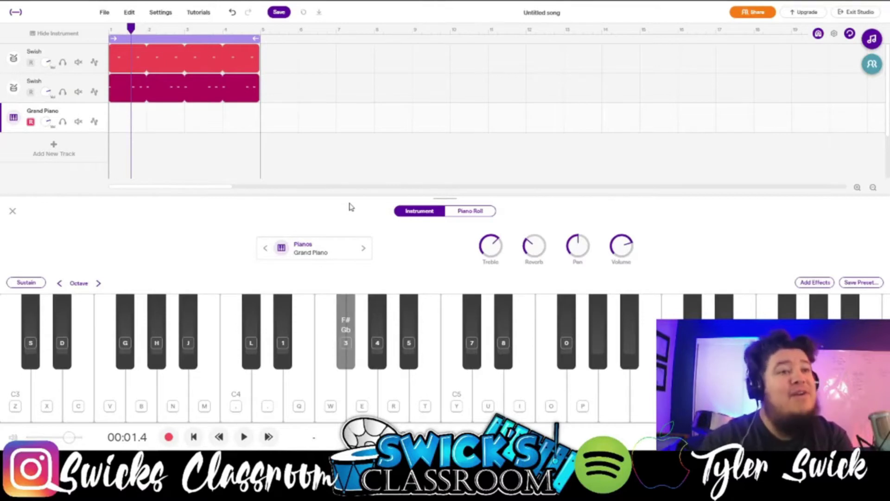
- Rehearse the repeated F# and A chord above C4 on the Grand Piano keyboard
key(r)
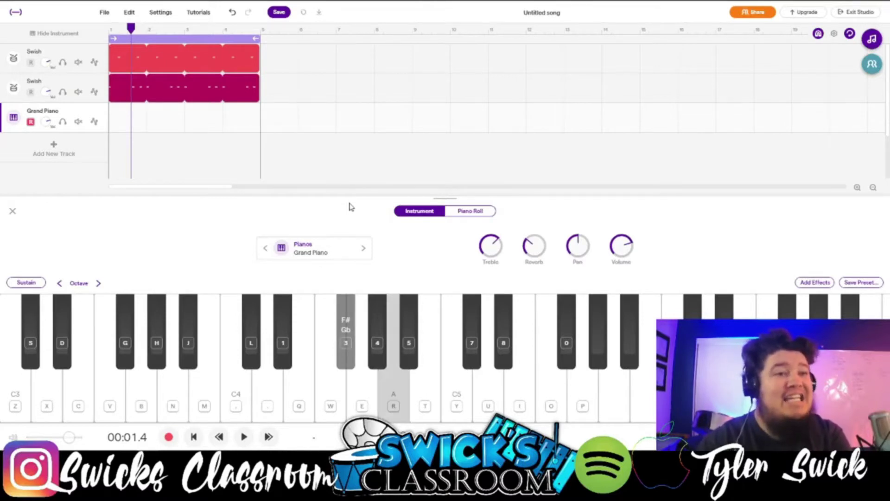
key(3)
key(r)
key(3)
key(r)
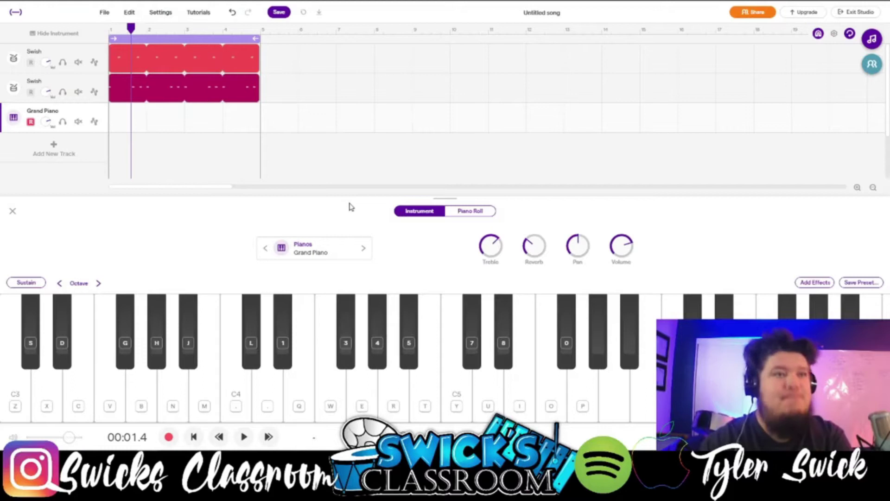
key(r)
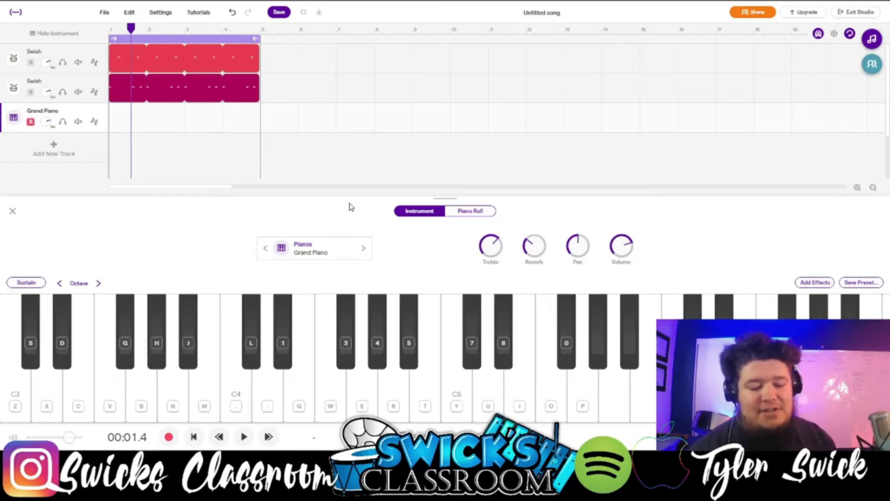
key(3)
key(r)
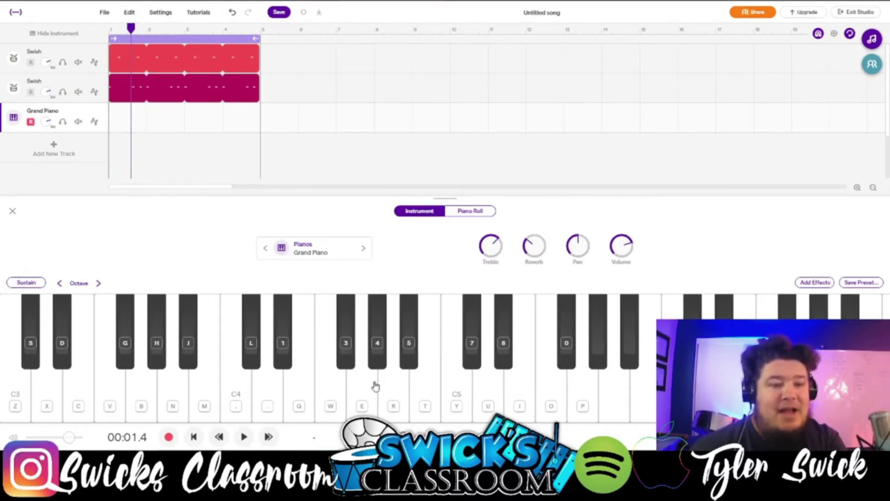
- Record the repeated F# and A chord on the Grand Piano track from the start of the song
click(194, 439)
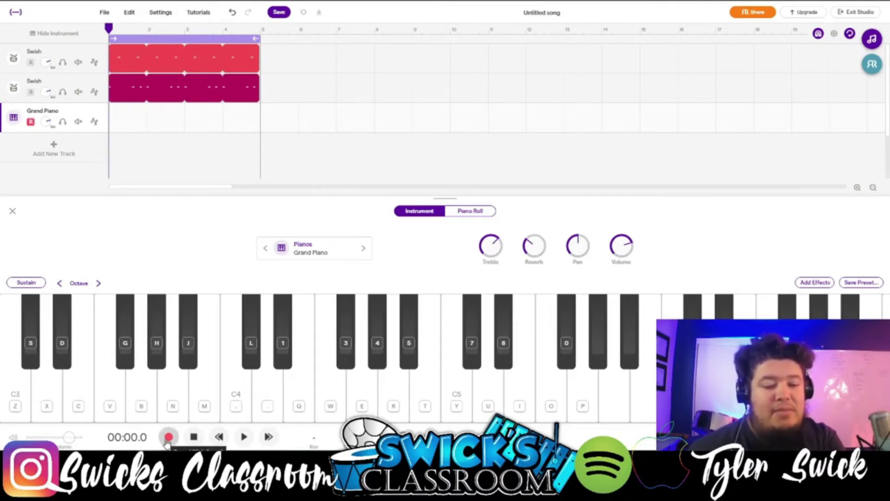
click(168, 439)
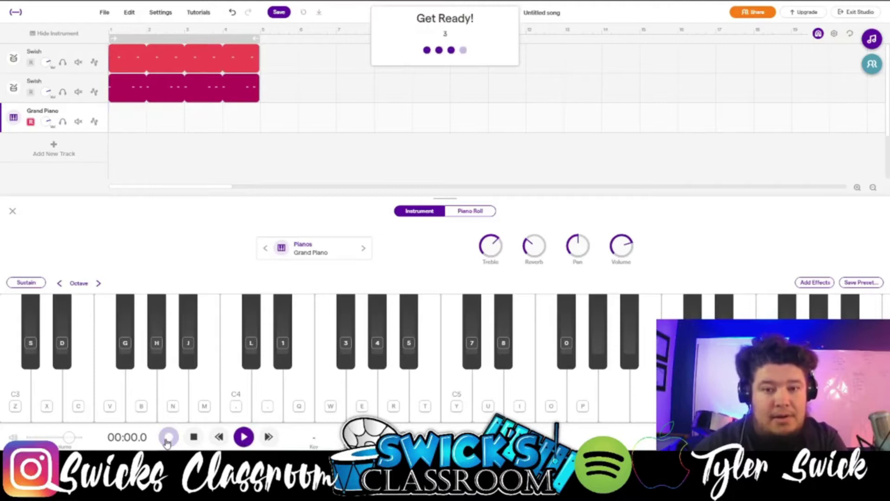
key(r)
key(3)
key(r)
click(167, 439)
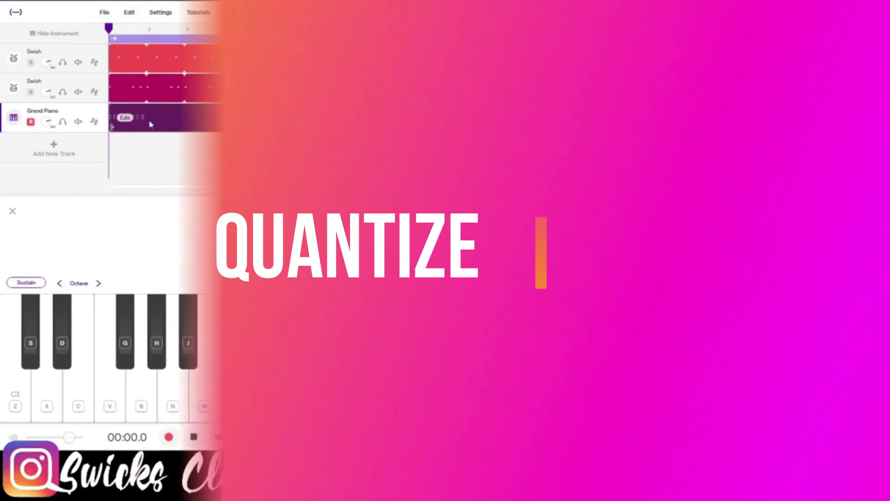
- Open the recorded Grand Piano region in the piano roll and play back its opening notes
double_click(150, 125)
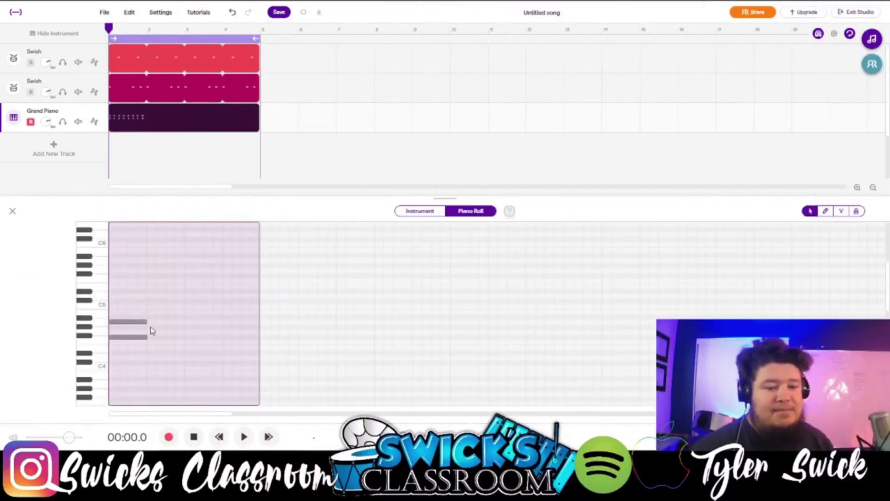
scroll(145, 343, up, 5)
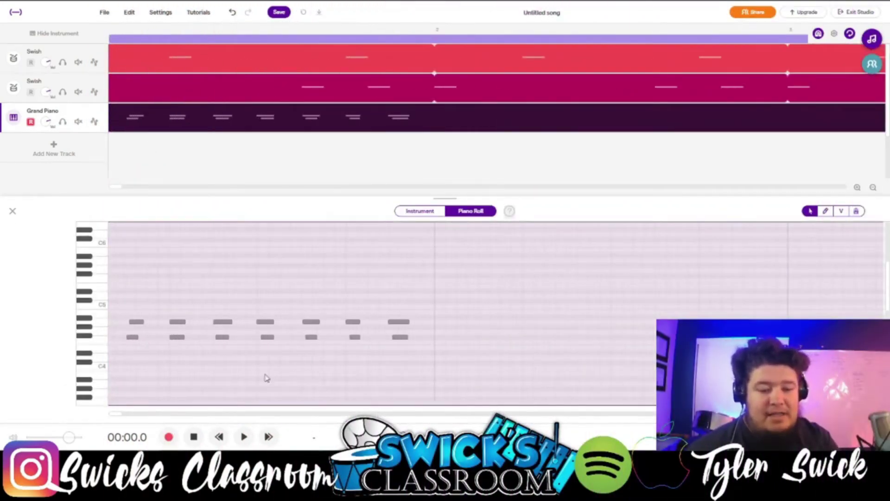
drag(122, 414, 103, 417)
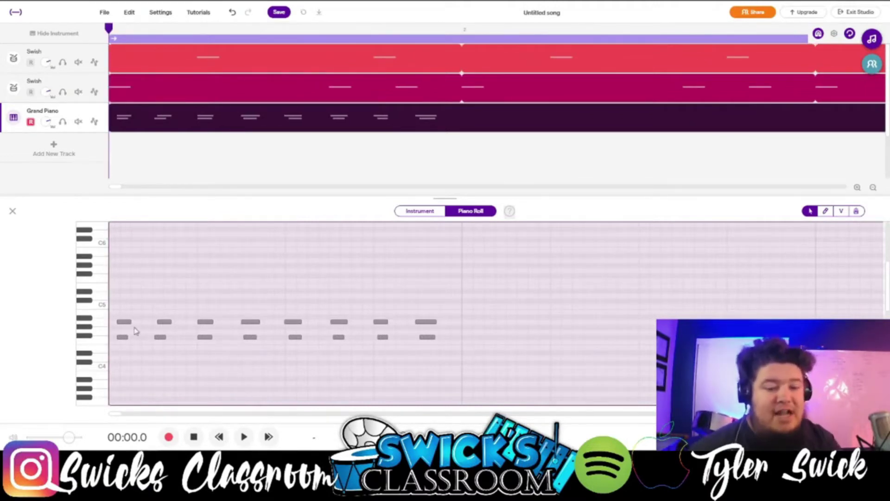
key(space)
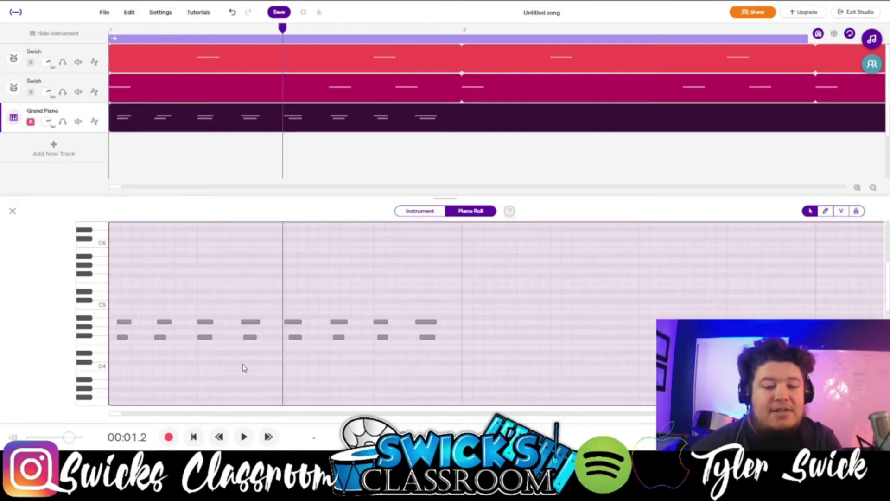
- Quantize all the recorded piano notes to 1/8
click(201, 356)
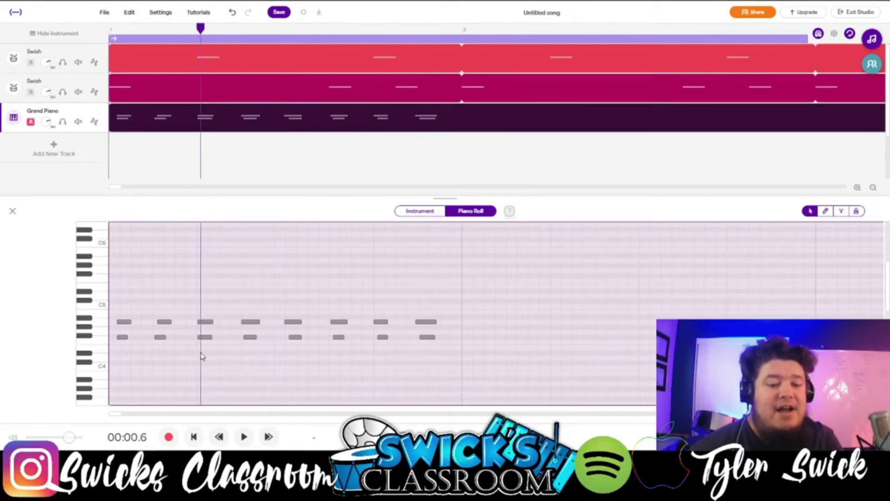
key(ctrl+a)
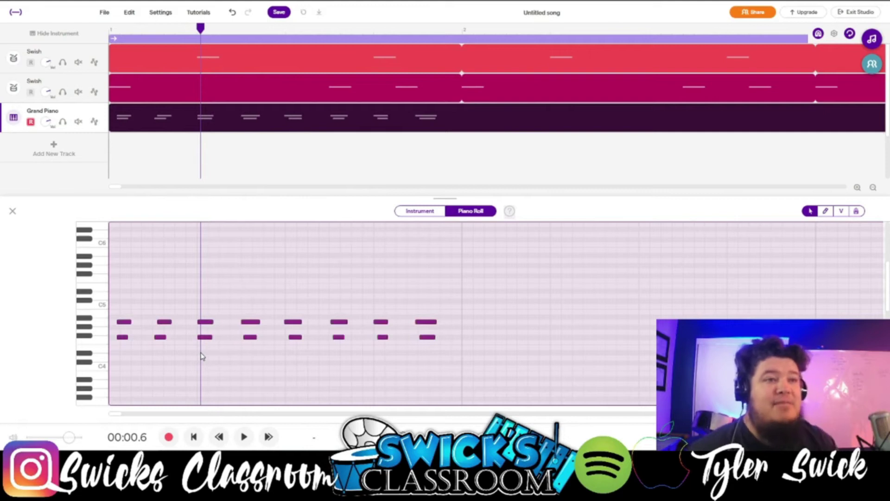
right_click(121, 326)
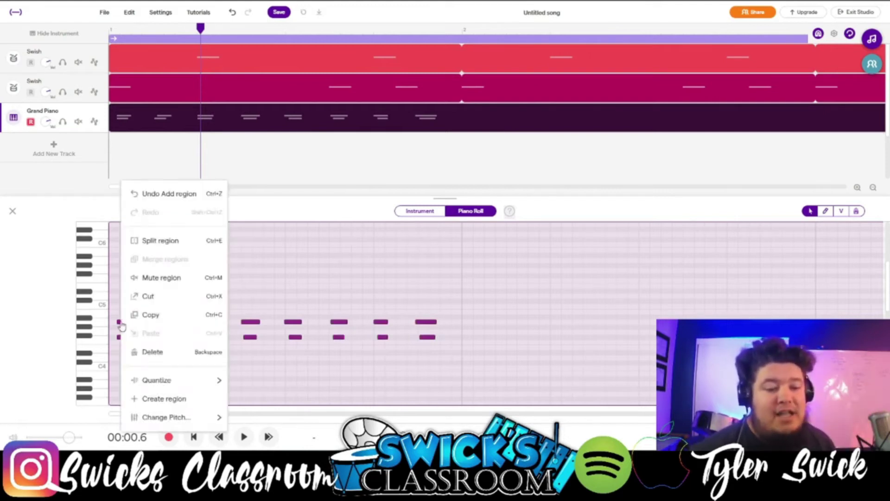
mouse_move(185, 381)
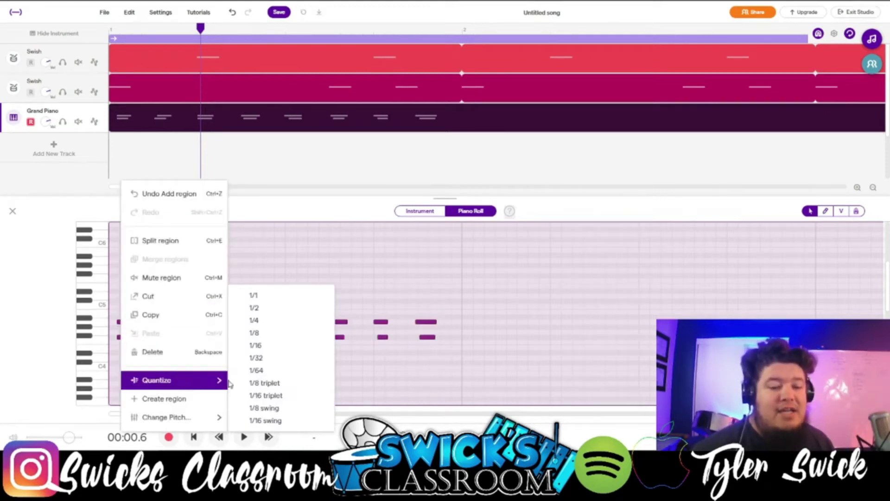
click(254, 333)
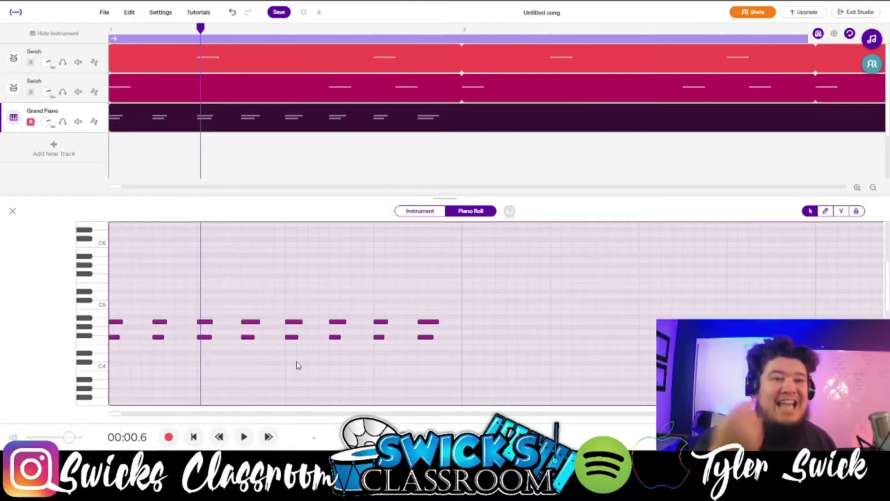
- Play the quantized piano notes with the drums from the start of the song
click(195, 438)
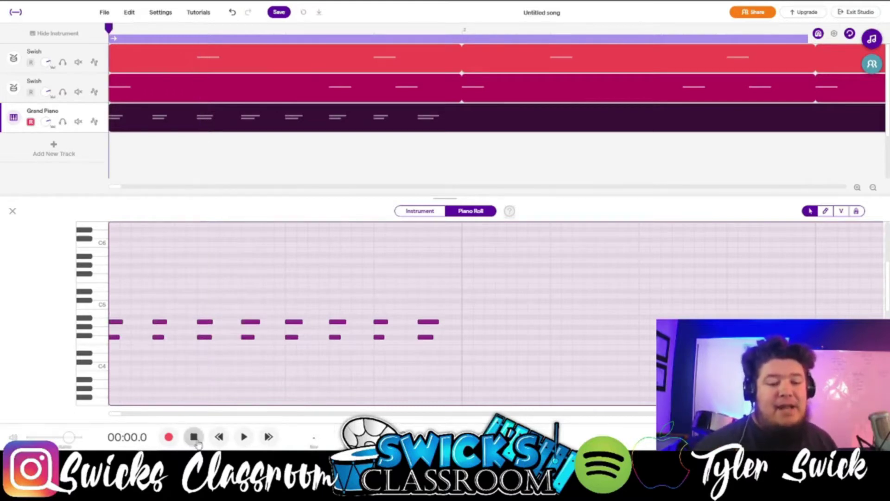
click(245, 440)
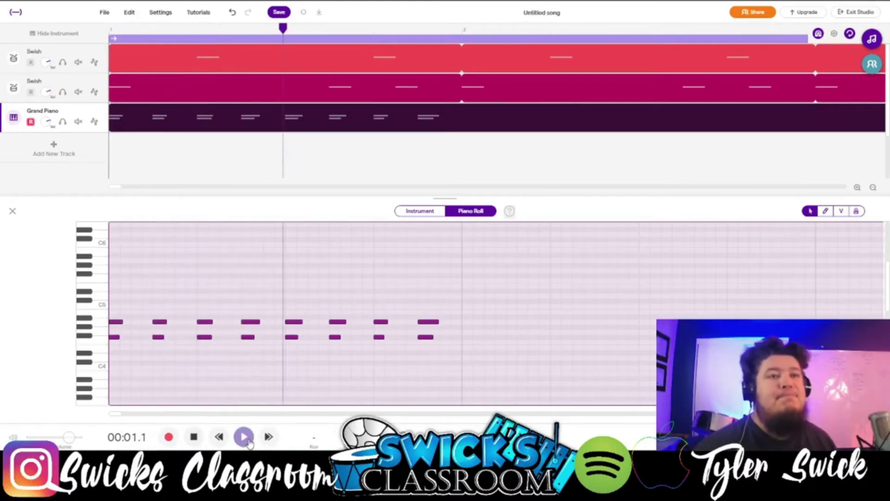
click(194, 436)
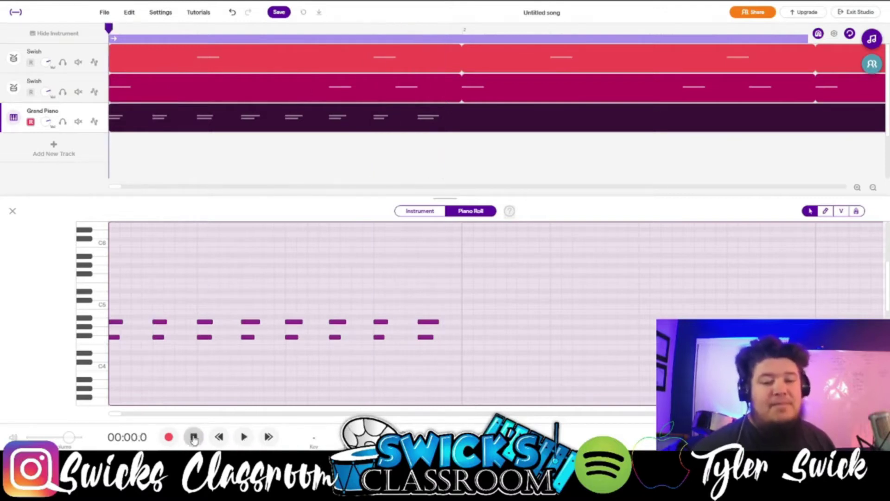
- Copy all the piano notes in bar 1 and paste them at the start of bar 2
scroll(469, 306, down, 2)
drag(403, 352, 112, 306)
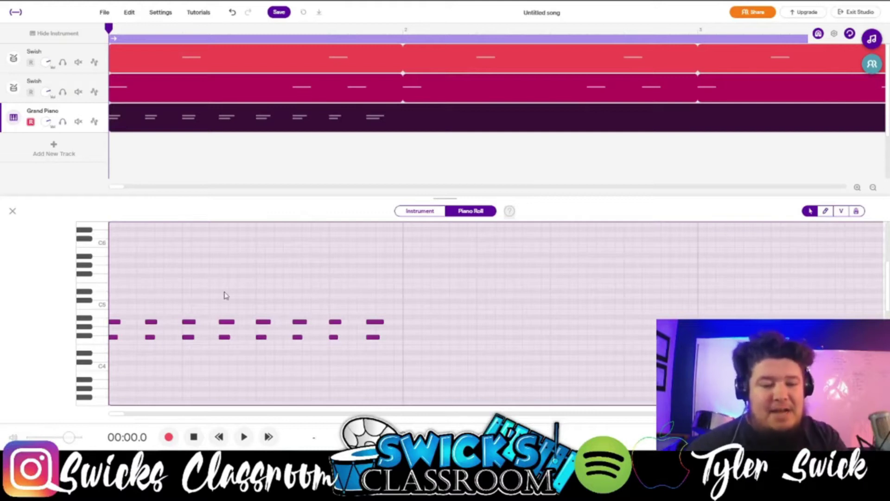
click(386, 355)
drag(385, 355, 117, 308)
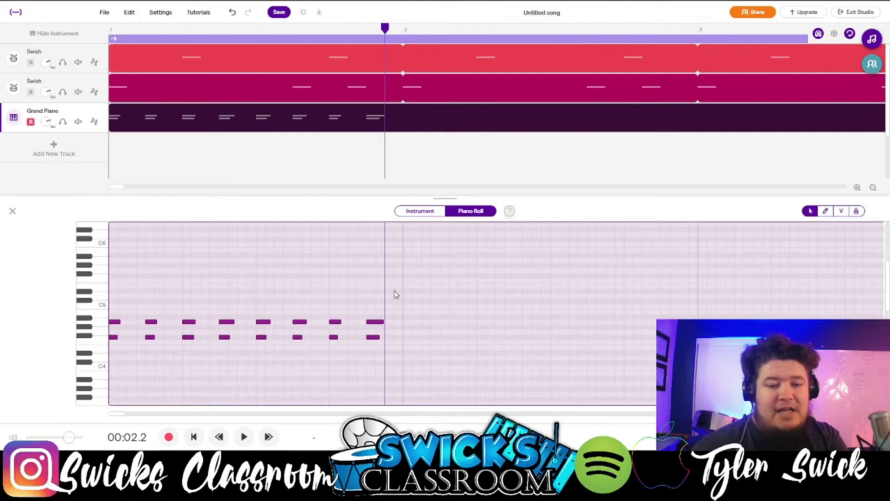
click(410, 29)
drag(422, 31, 404, 41)
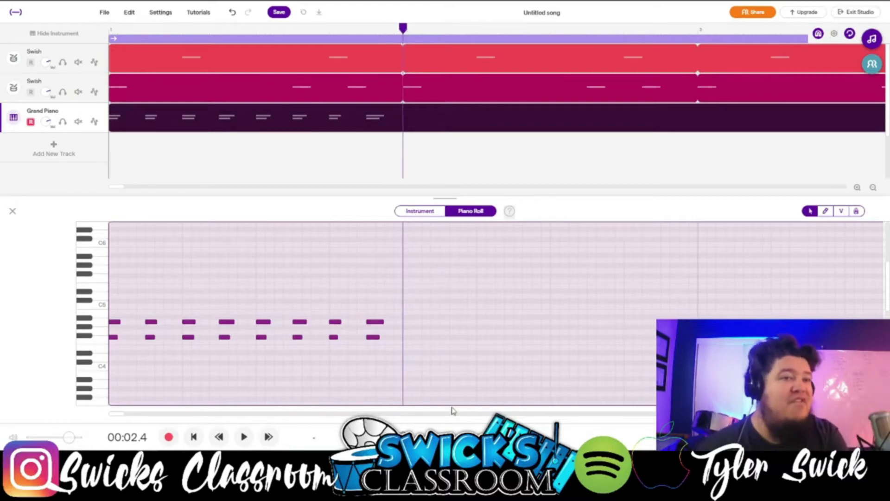
key(ctrl+v)
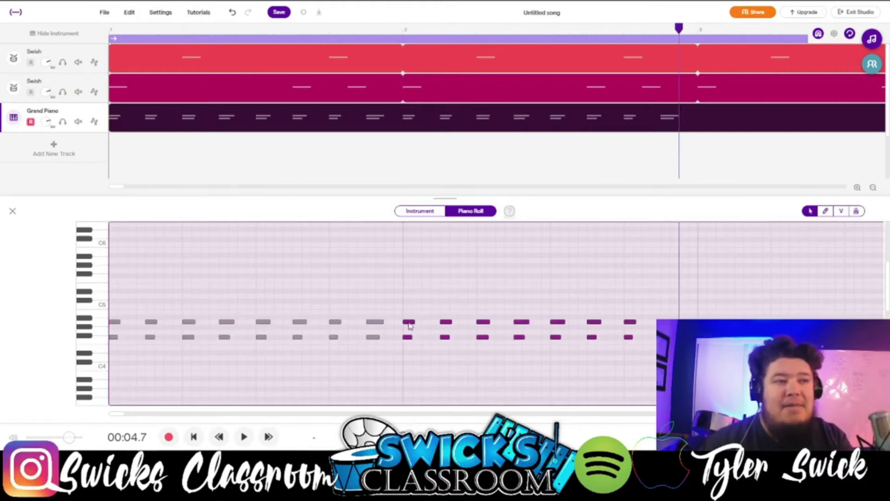
- Lower the bar 2 piano notes so the upper row sits on F#4 and the lower row on D4
drag(409, 326, 410, 341)
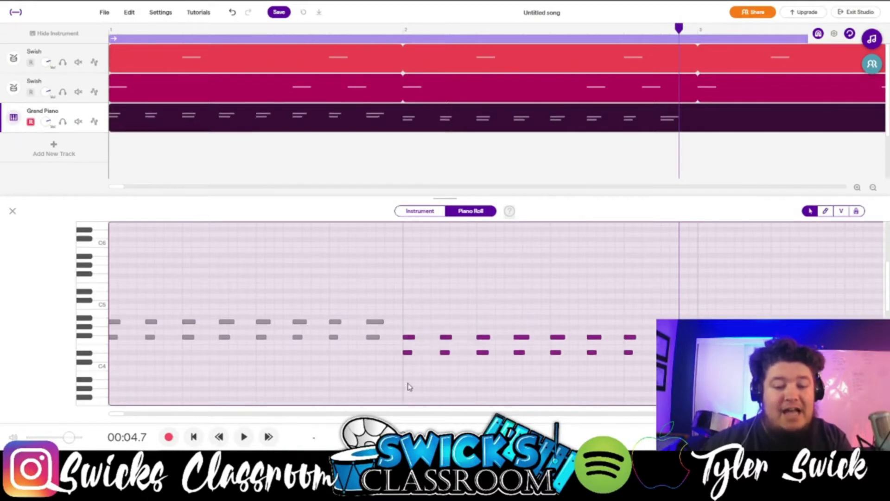
click(412, 372)
click(407, 352)
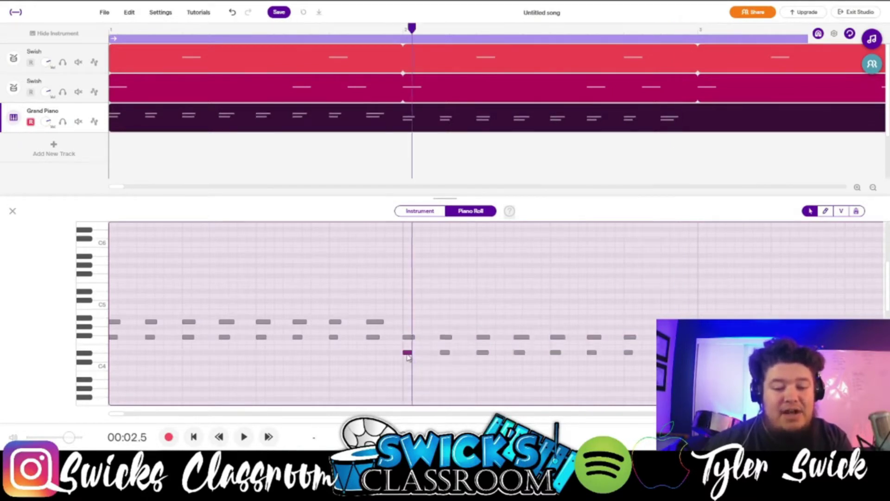
drag(660, 371, 391, 343)
key(Down)
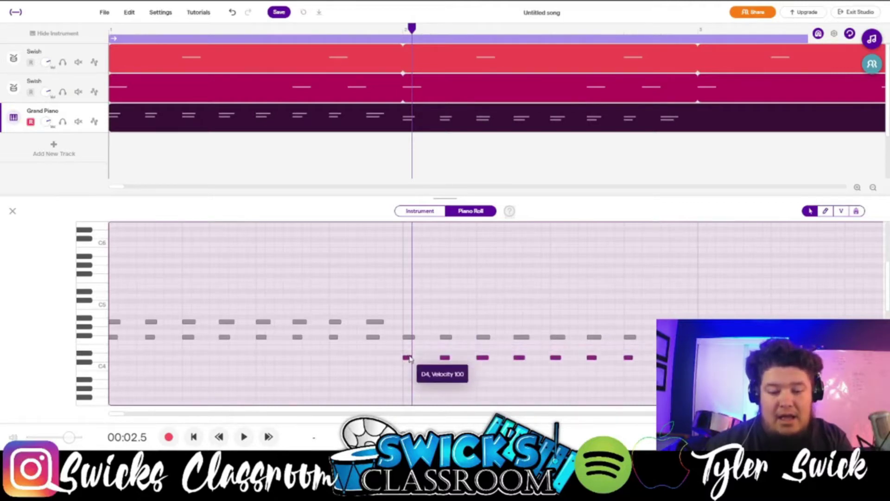
- Check the two pitches of the bar 2 chord and play the first two bars from the start
click(419, 355)
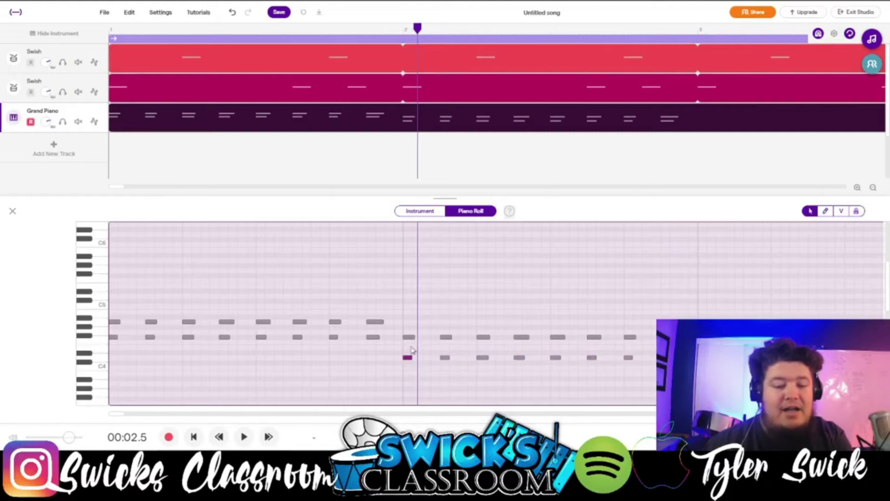
click(409, 338)
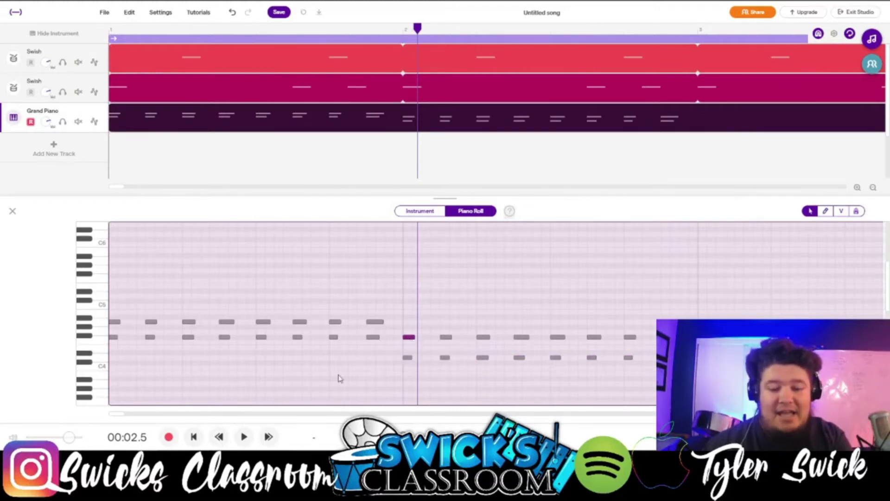
click(194, 436)
click(244, 436)
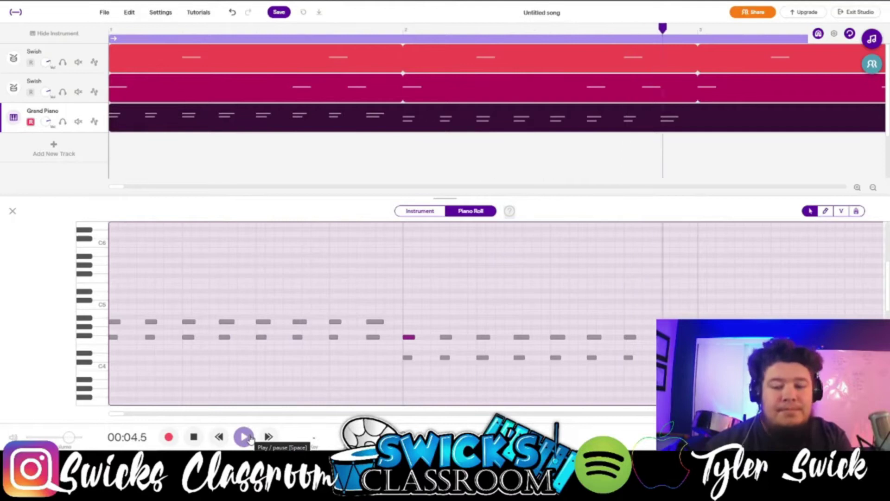
click(247, 437)
- Copy the bar 2 piano notes and paste them at the start of bar 3
drag(686, 375, 407, 317)
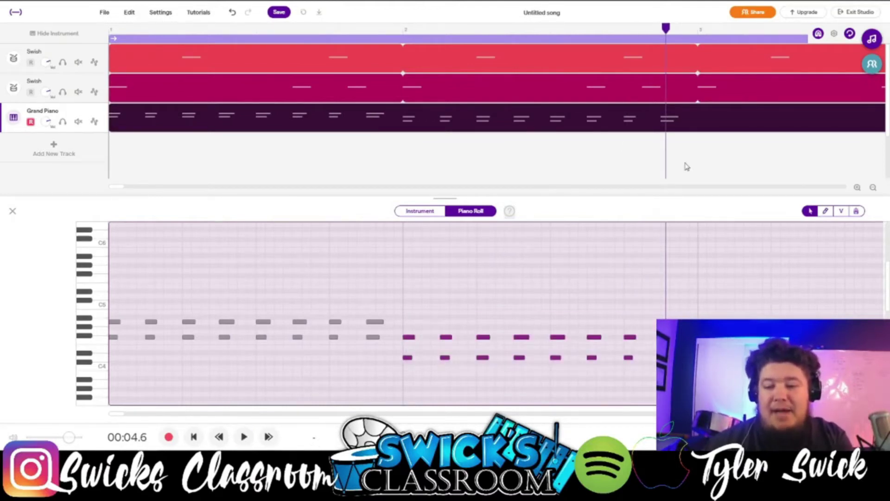
drag(666, 28, 697, 29)
scroll(295, 420, right, 5)
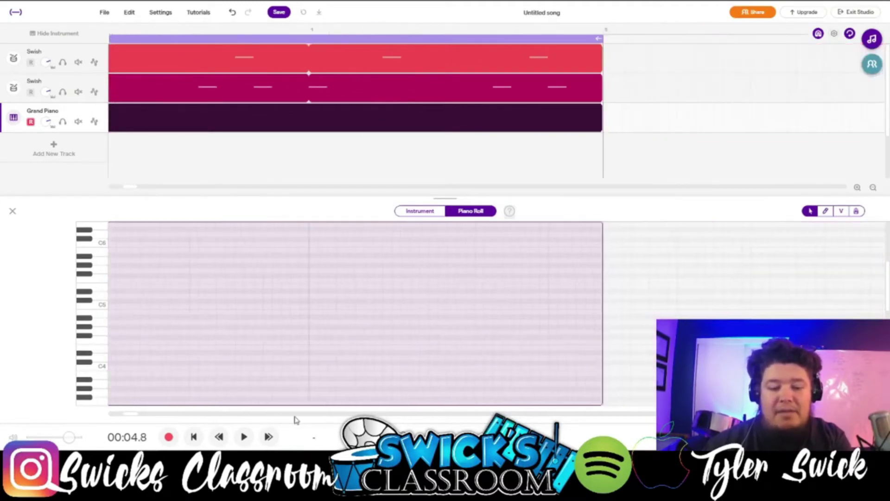
key(ctrl+v)
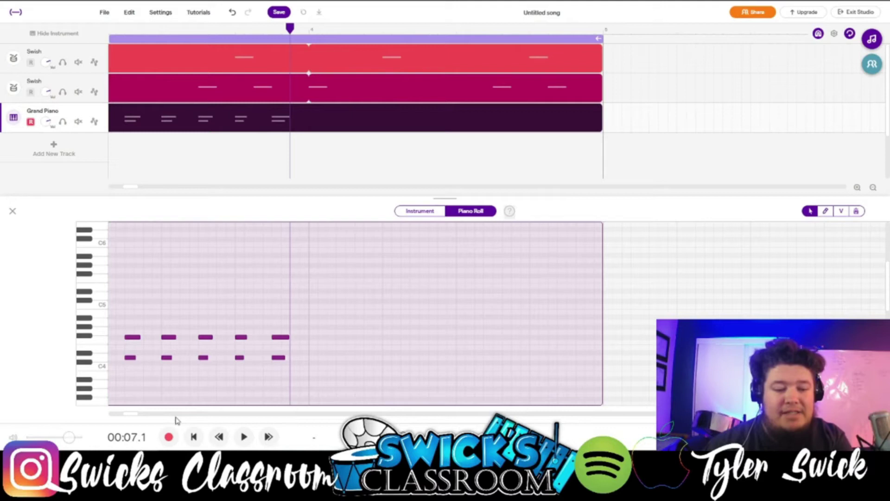
scroll(132, 417, left, 5)
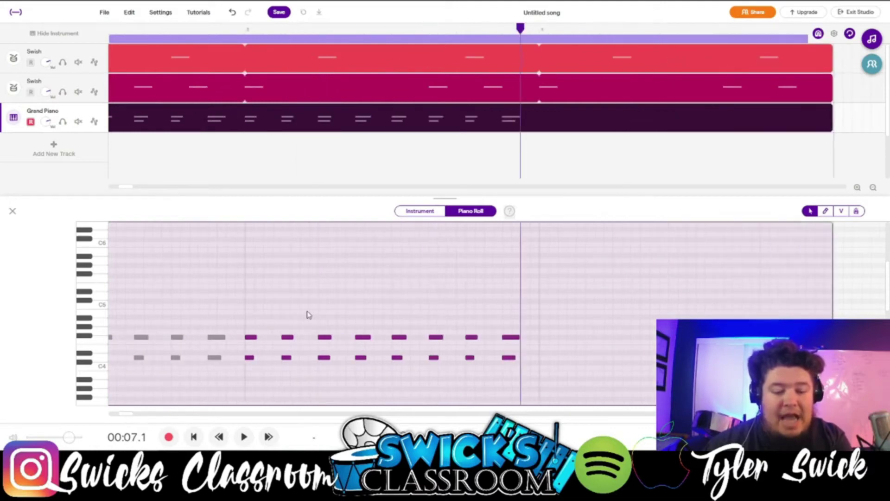
- Raise the upper notes in bar 3 to G#4 and the lower notes to E4, and play the song from the start
click(292, 299)
drag(535, 349, 253, 332)
drag(533, 378, 249, 353)
click(193, 436)
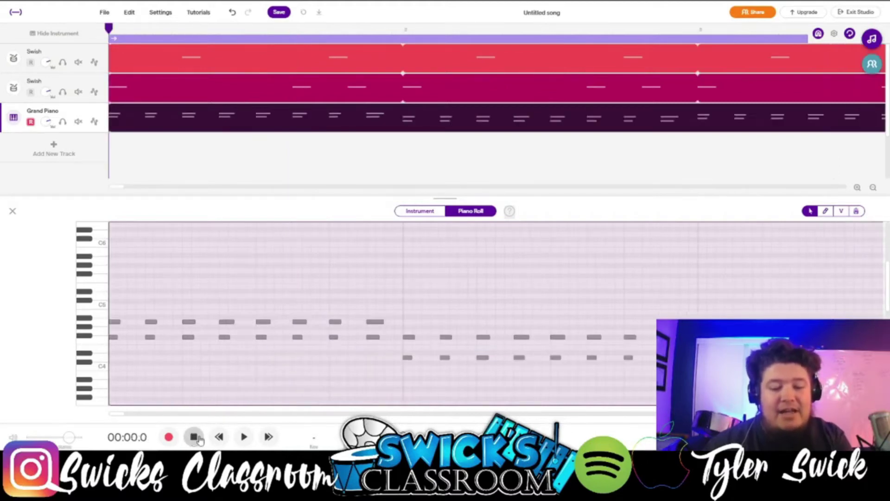
click(245, 436)
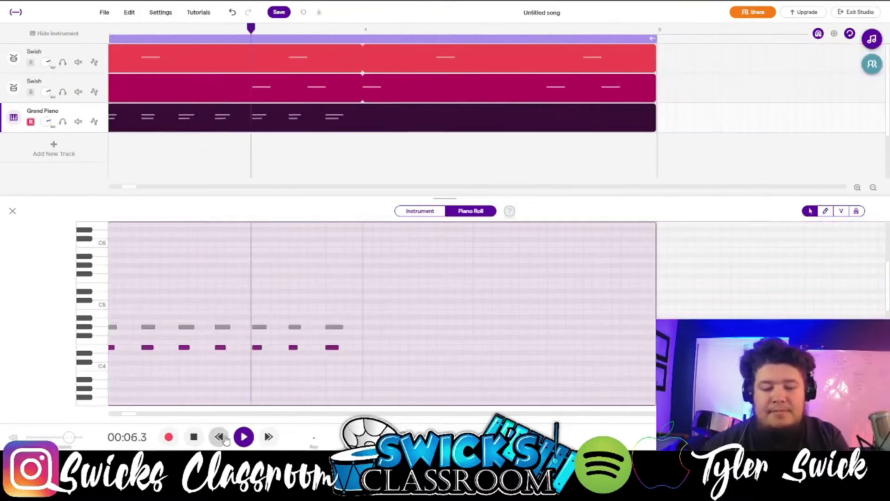
- Turn down the volume of the second Swish (snare) track and play the song from the start to check the balance
click(245, 437)
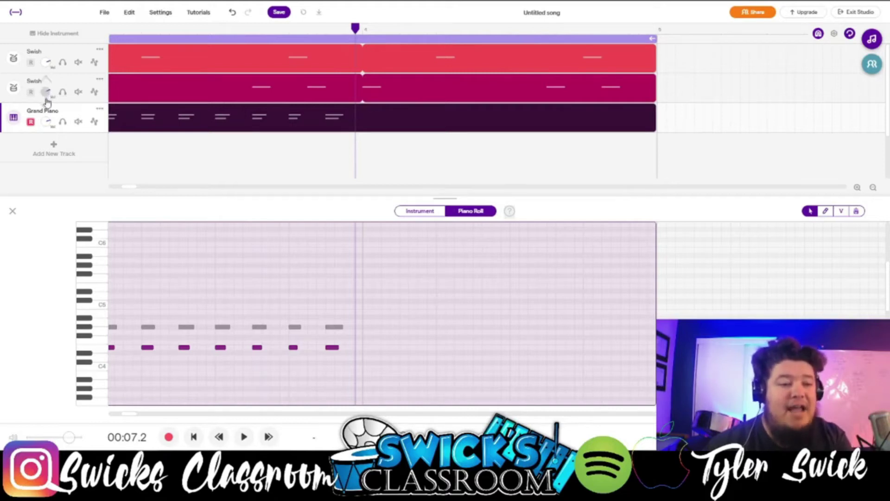
drag(45, 98, 45, 125)
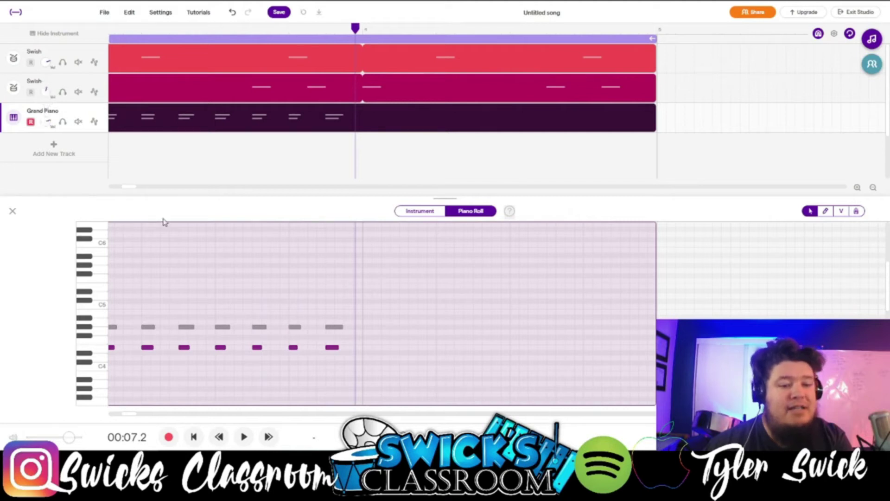
key(Home)
key(space)
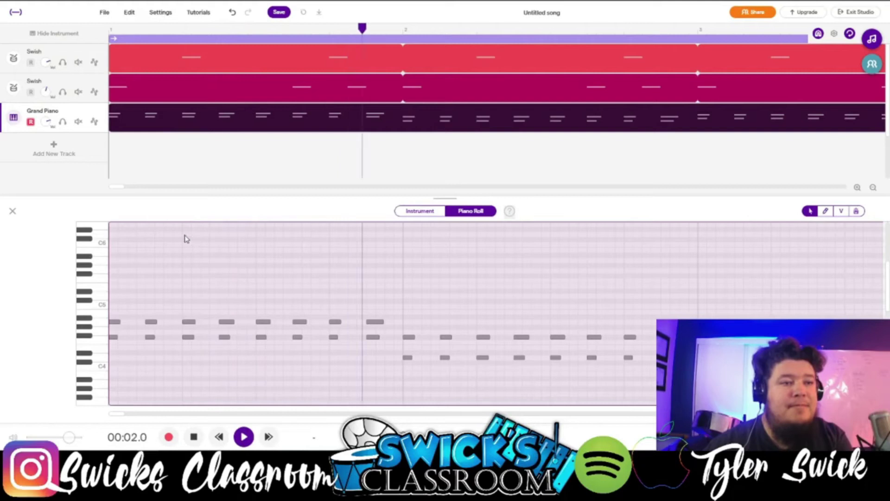
key(space)
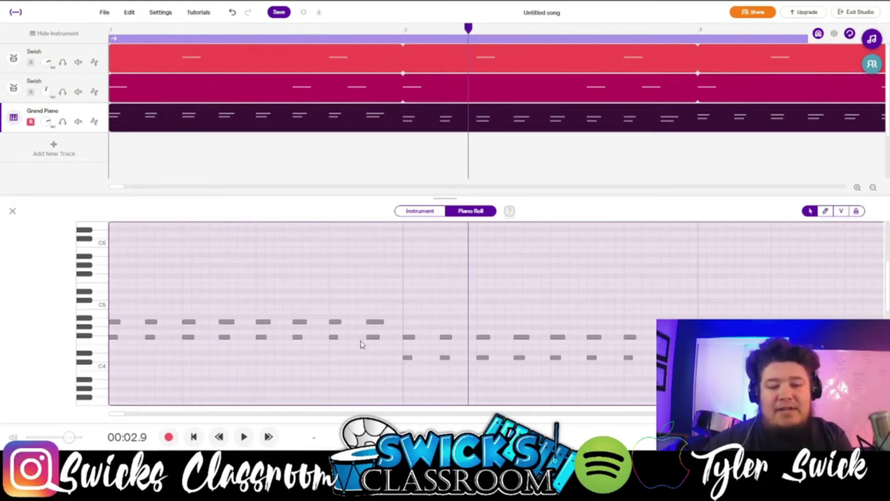
- Paste the copied piano notes at the start of bar 4, with the upper row on E4 and the lower row on C#4
scroll(348, 417, right, 20)
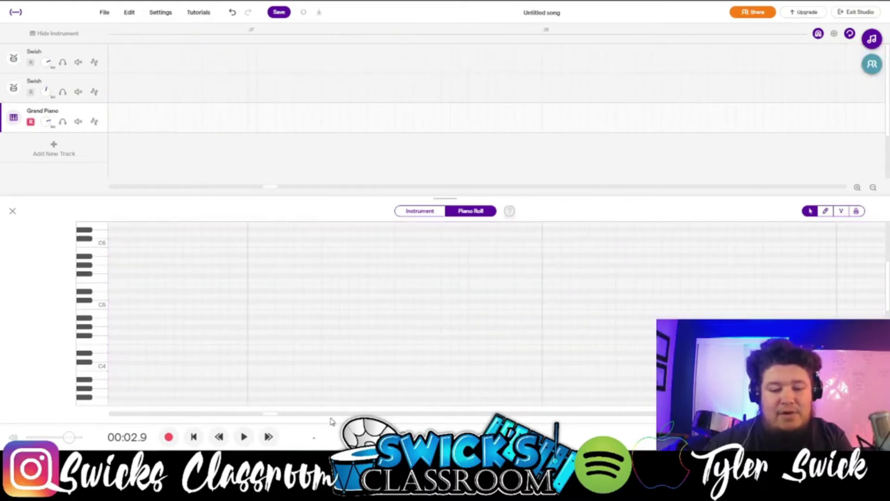
scroll(233, 96, left, 10)
click(222, 37)
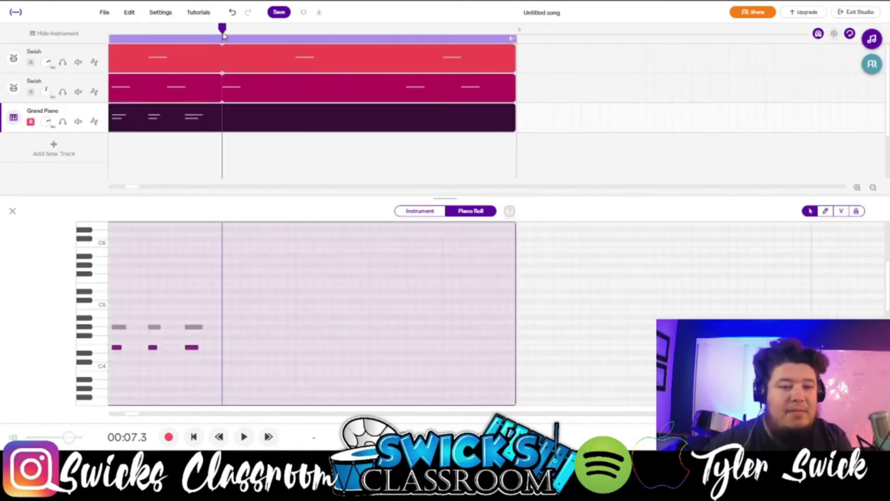
key(ctrl+v)
click(493, 321)
drag(507, 342, 229, 348)
drag(499, 370, 229, 367)
click(264, 386)
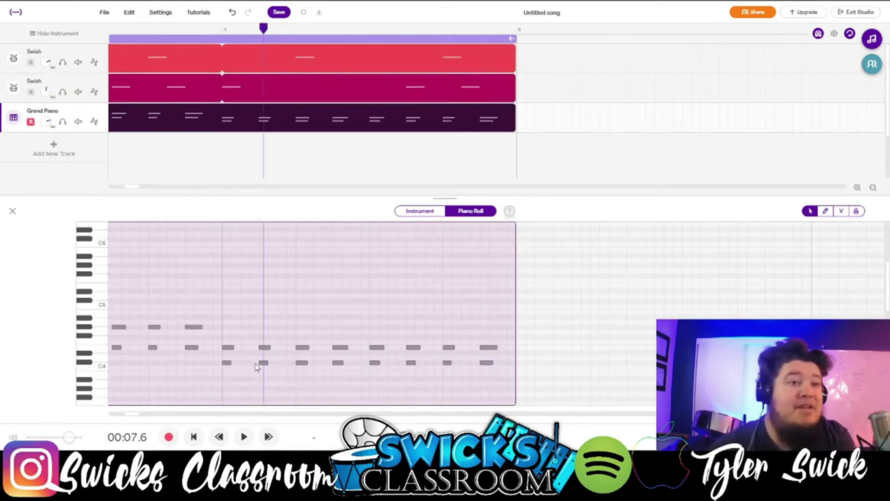
- Play the full four-bar song from the start to hear the finished chord part, and stop playback
key(space)
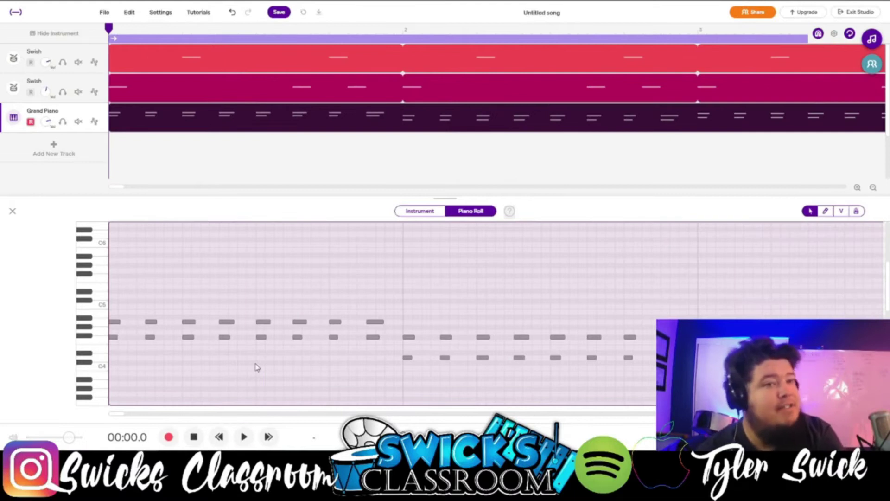
key(space)
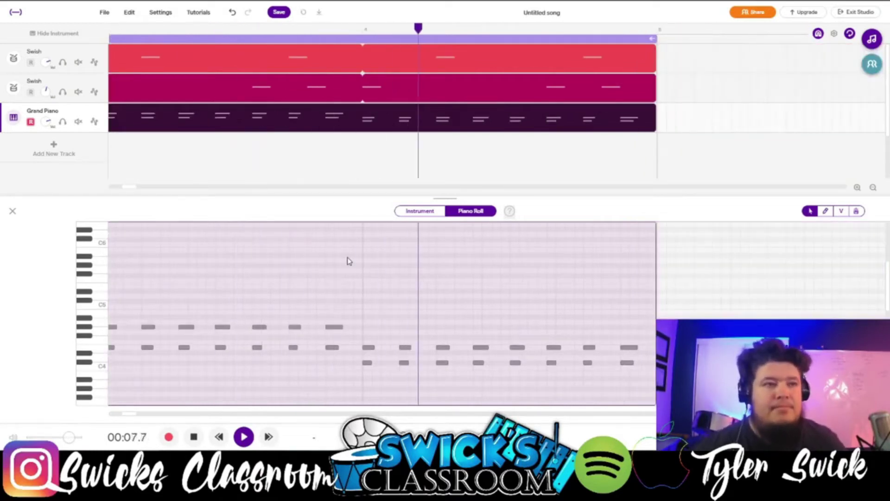
key(space)
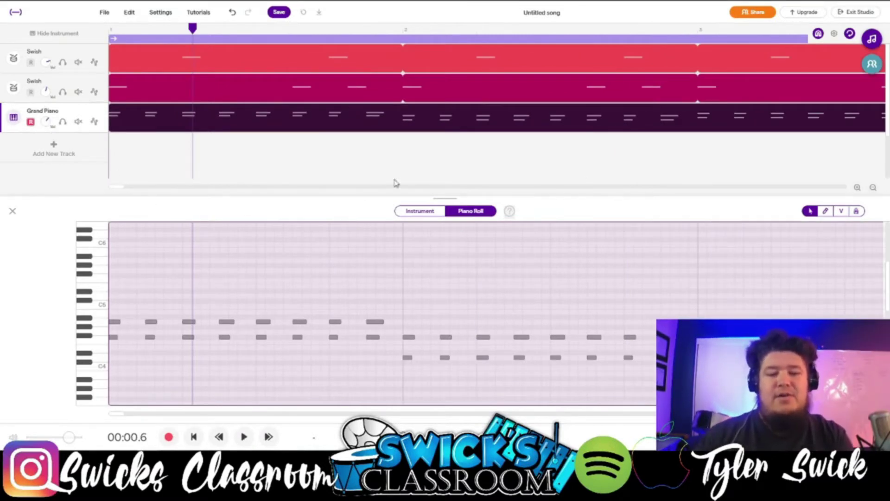
- Add a second Grand Piano track below the chord track for the left-hand part
scroll(451, 171, down, 5)
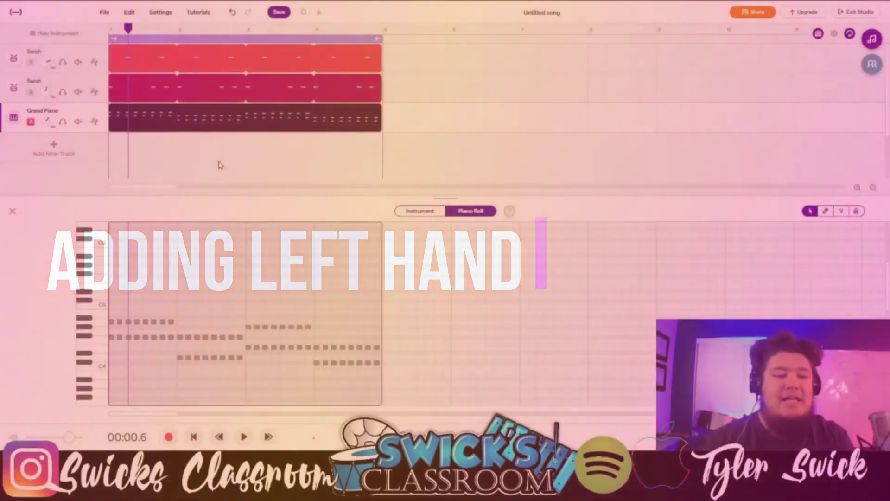
click(220, 165)
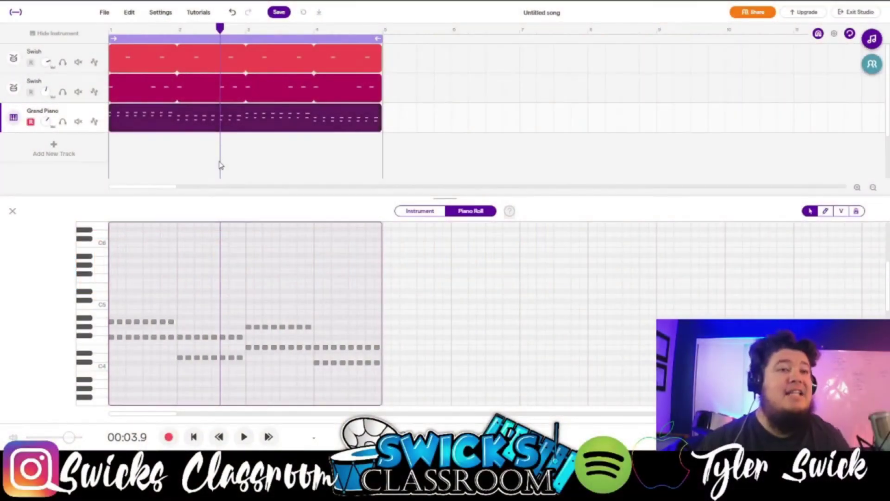
click(50, 151)
click(406, 180)
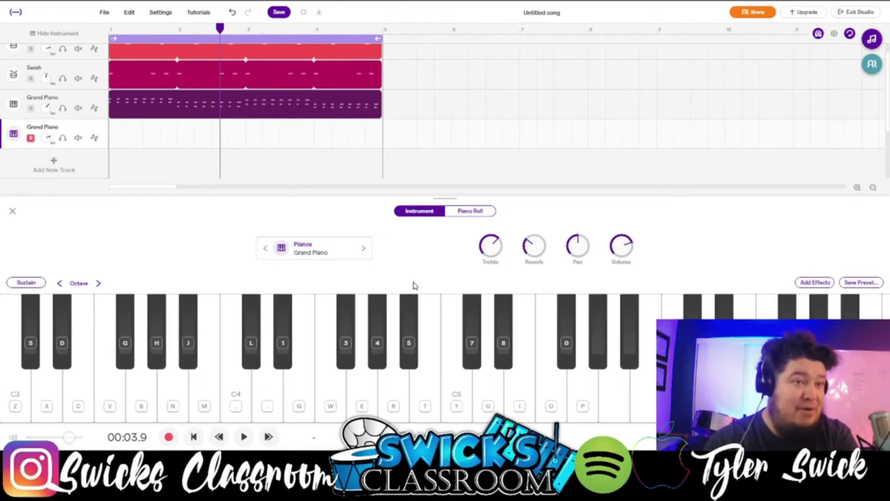
- Try out the left-hand notes F#3, D3, E3 and C#3 once each on the new piano track
key(g)
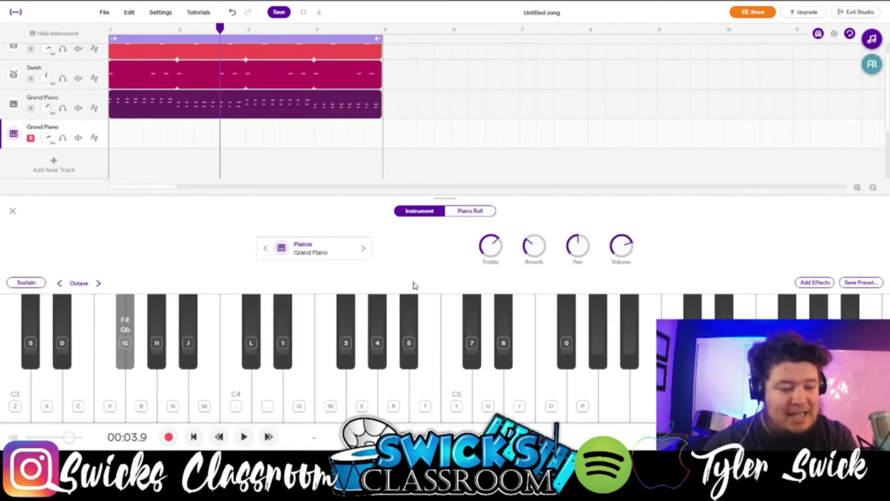
key(x)
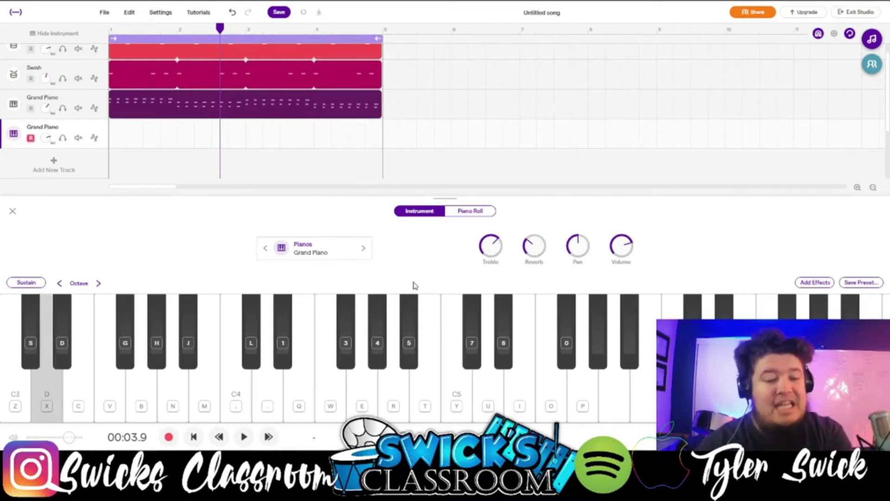
key(c)
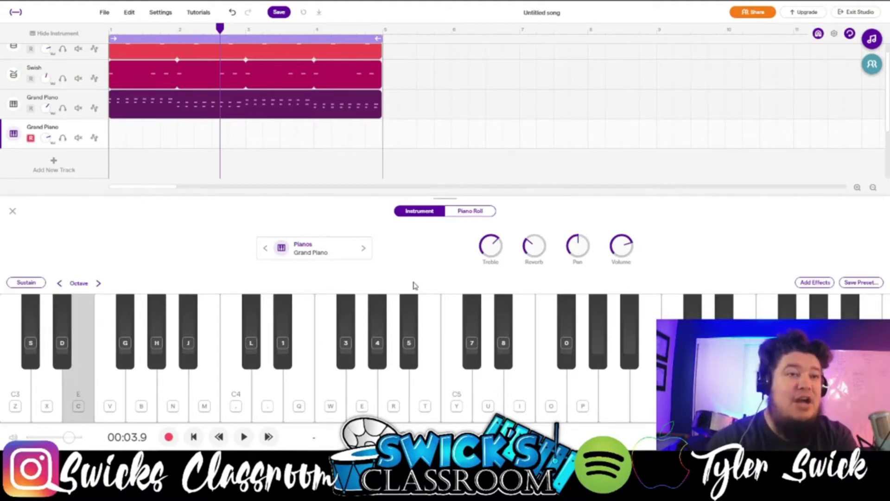
key(s)
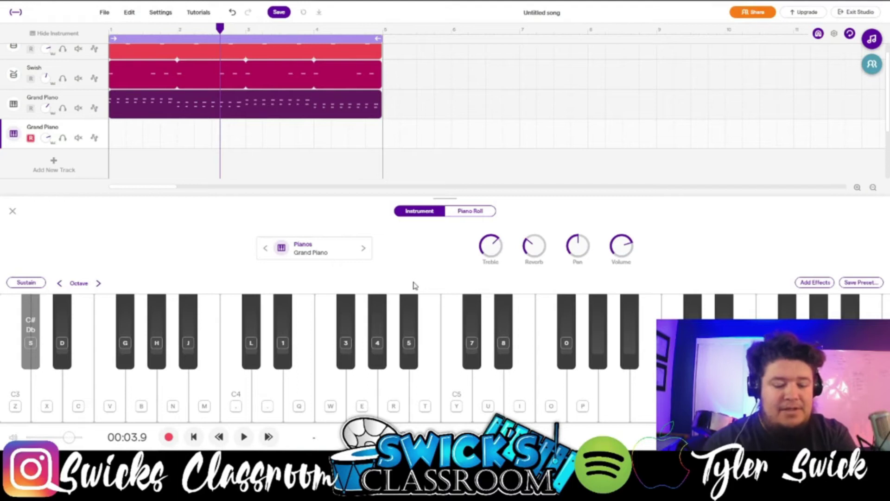
- Rehearse the left-hand pattern without recording, repeating each of F#3, D3, E3 and C#3 three times in order
key(g)
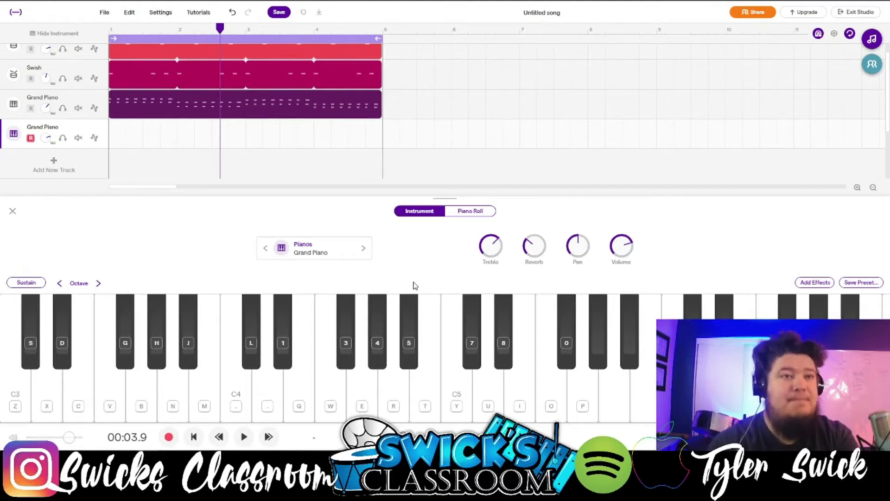
key(g)
key(g)
key(x)
key(x)
key(x)
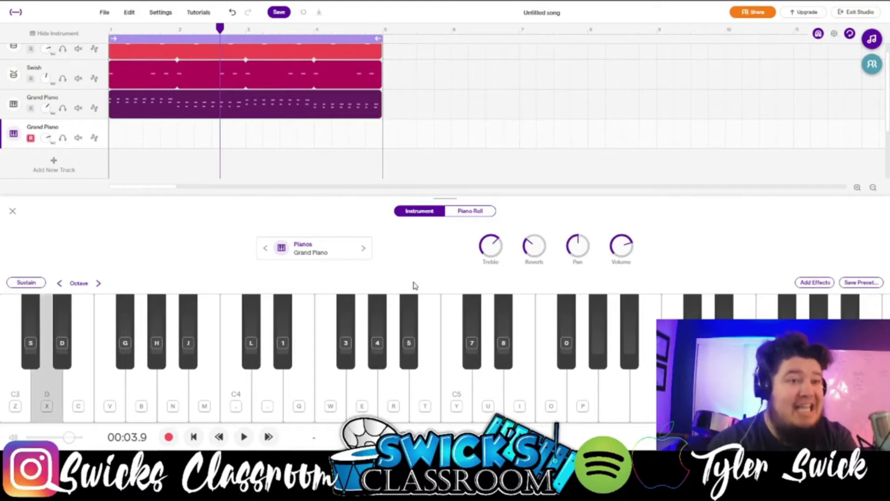
key(c)
key(c)
key(c)
key(s)
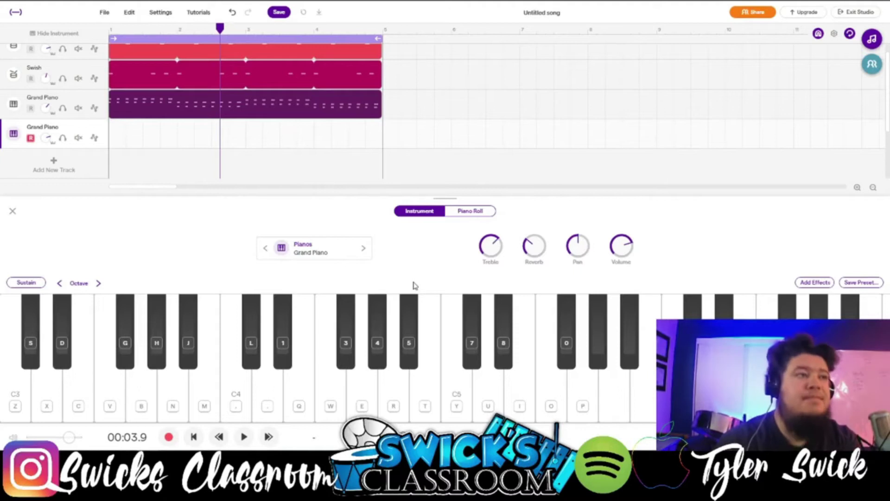
key(s)
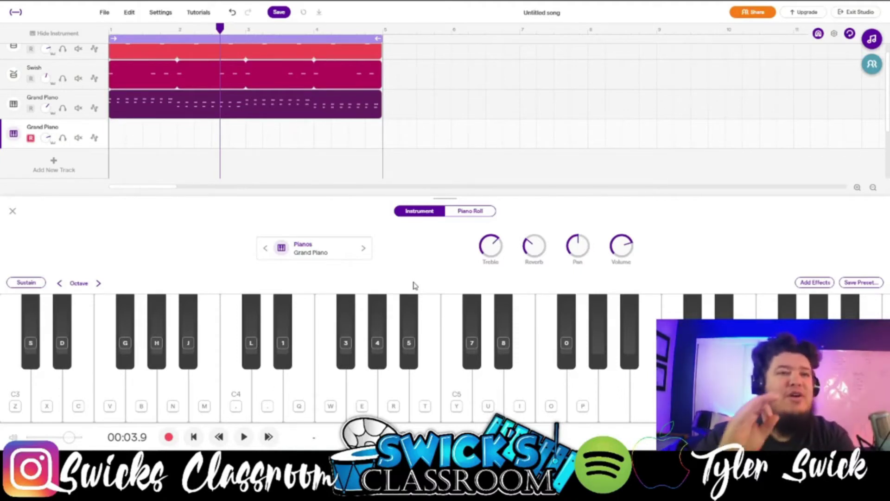
key(g)
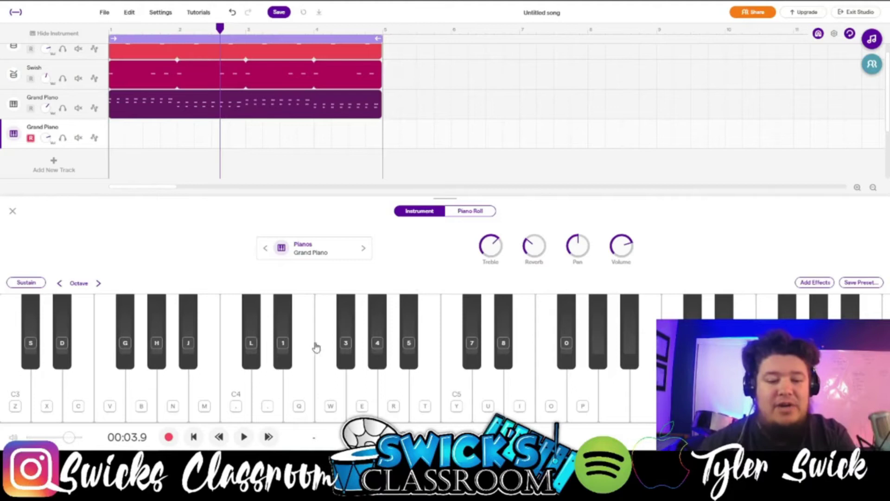
- Record the left-hand piano from the start with three notes per bar: F#3 in bar 1, D3 in bar 2, E3 in bar 3, C#3 in bar 4
click(194, 437)
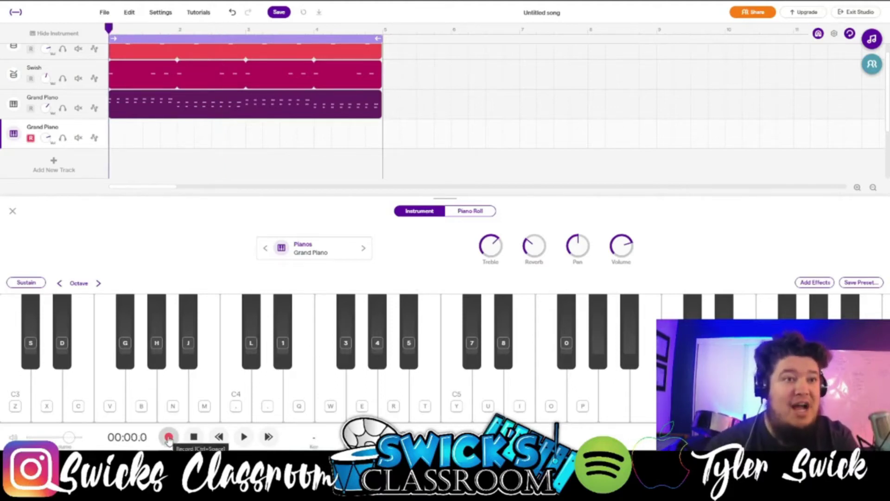
click(169, 437)
click(169, 436)
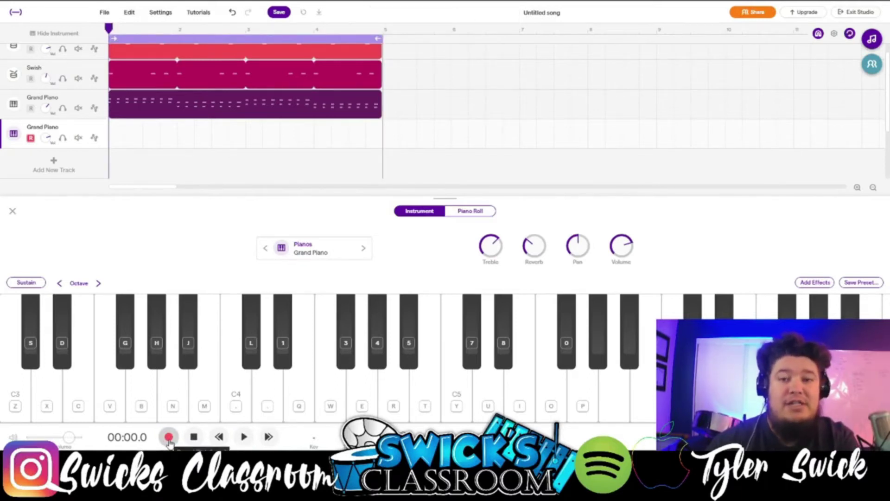
click(169, 438)
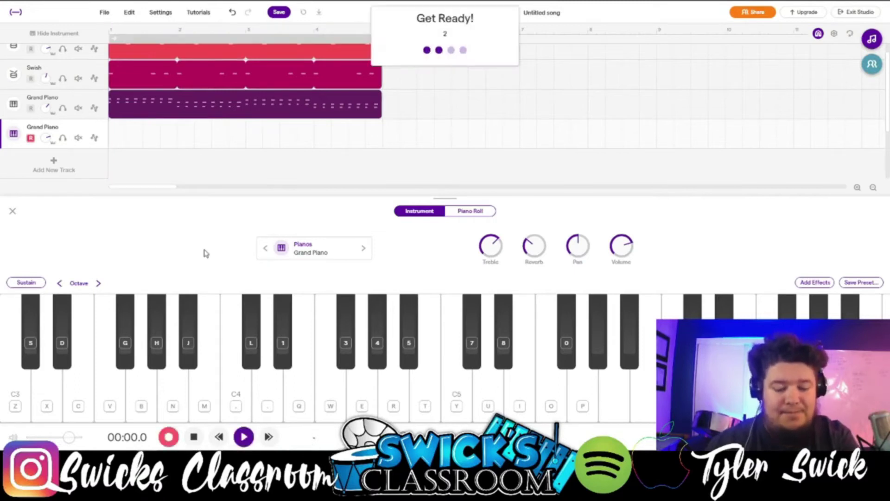
key(g)
key(g)
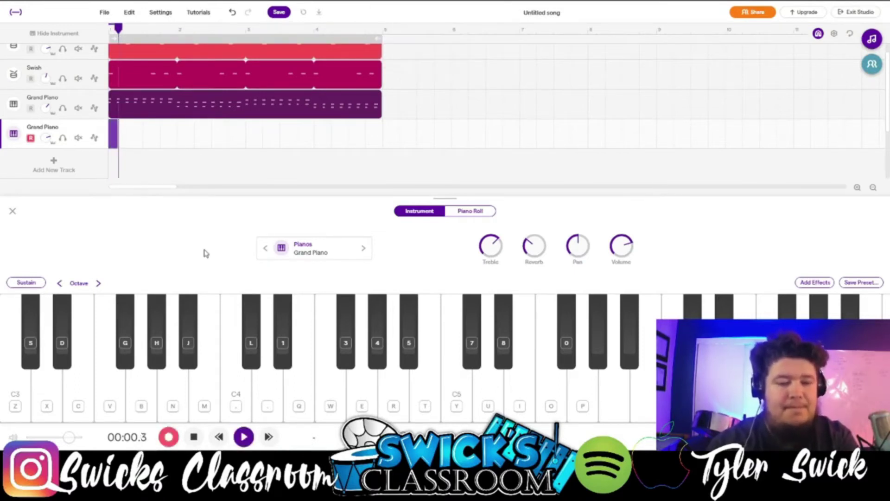
key(g)
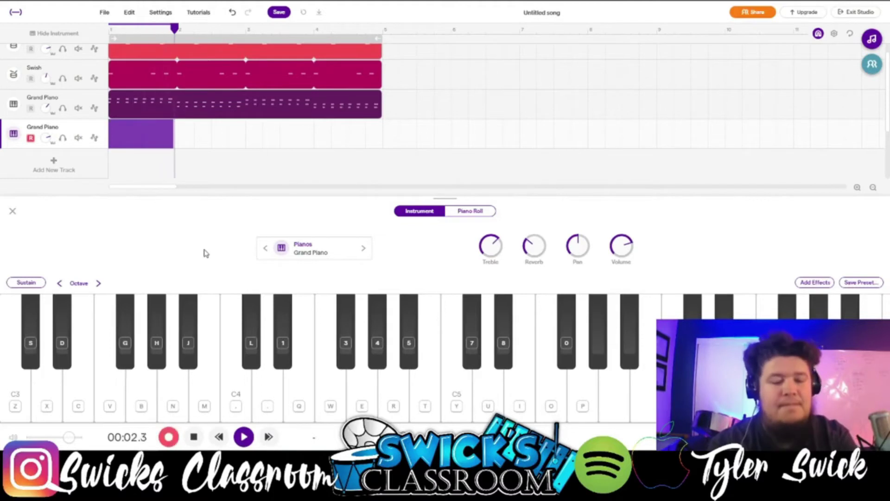
key(x)
key(x)
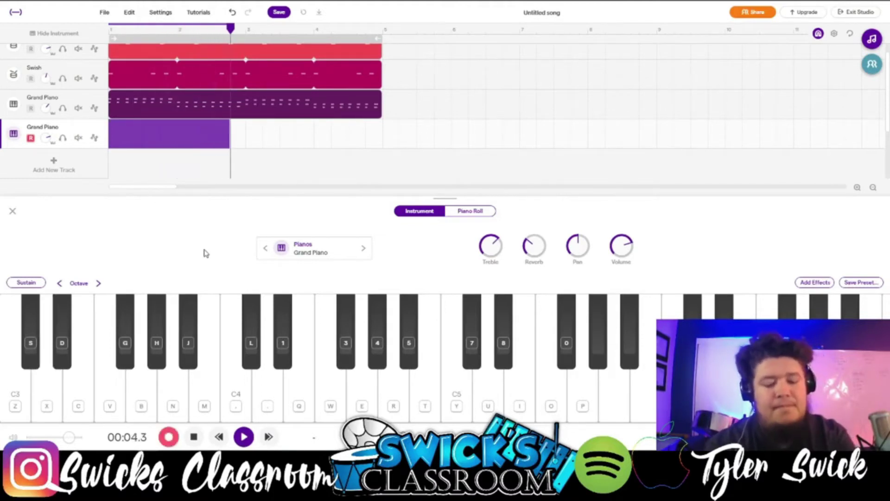
key(c)
key(c)
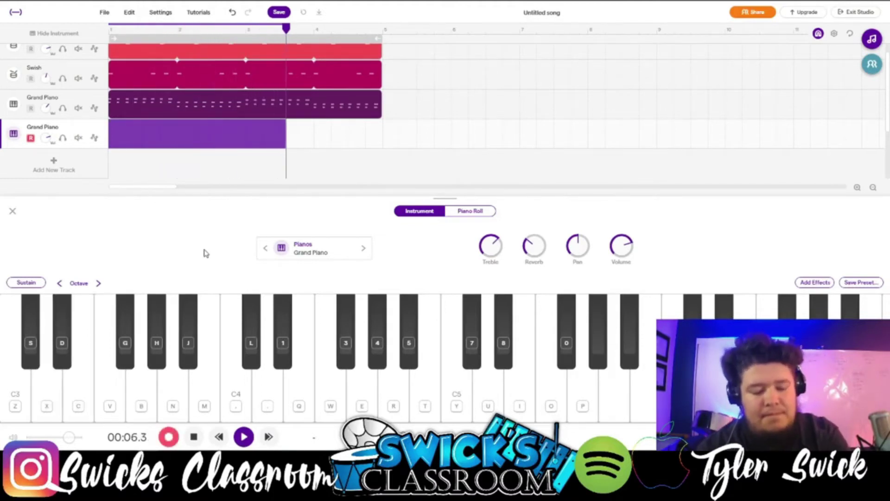
key(c)
key(s)
key(s)
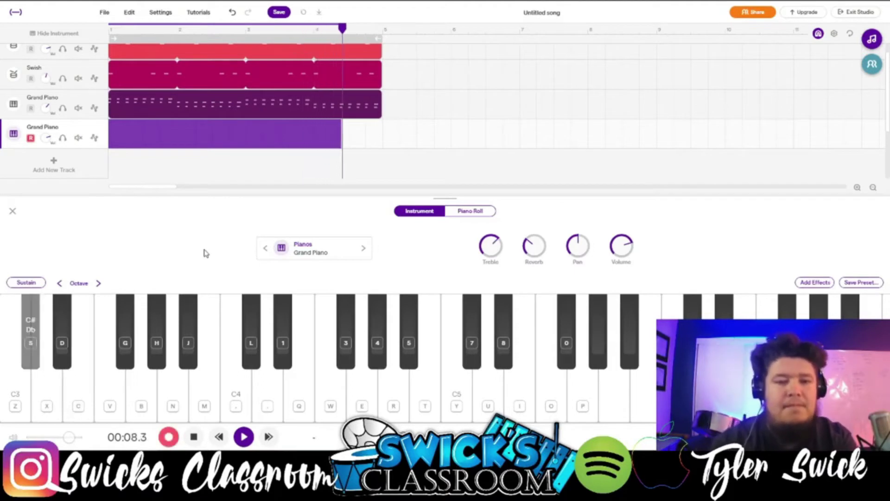
key(s)
key(space)
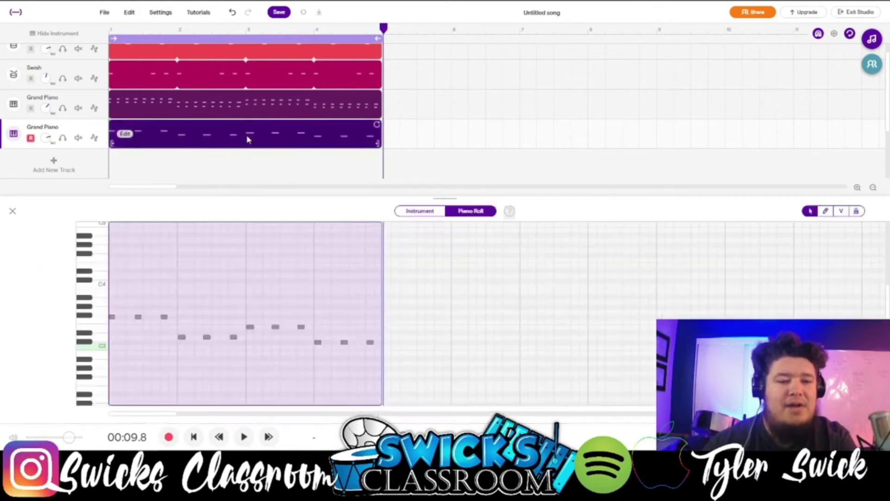
- Quantize all notes of the left-hand Grand Piano region to 1/8
double_click(246, 142)
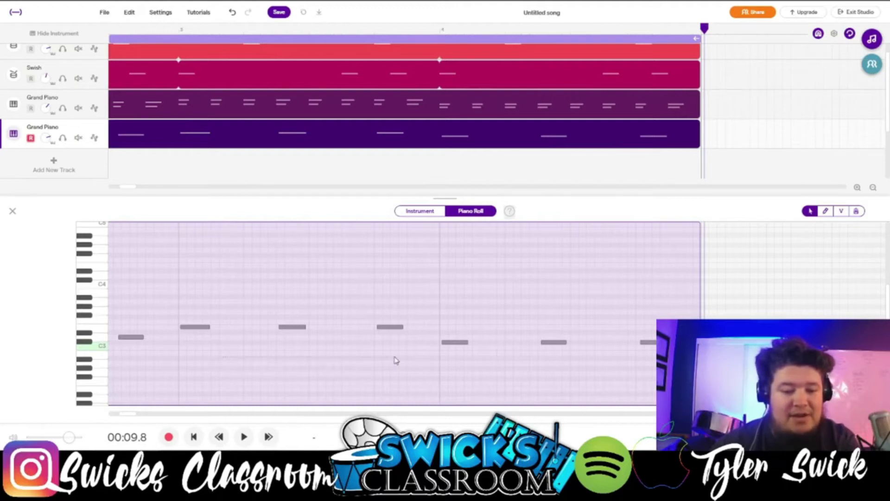
scroll(132, 415, up, 3)
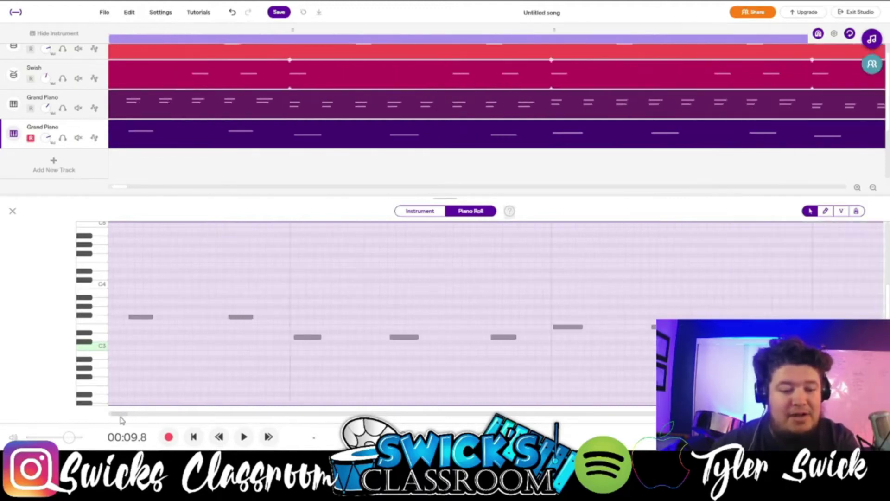
click(171, 368)
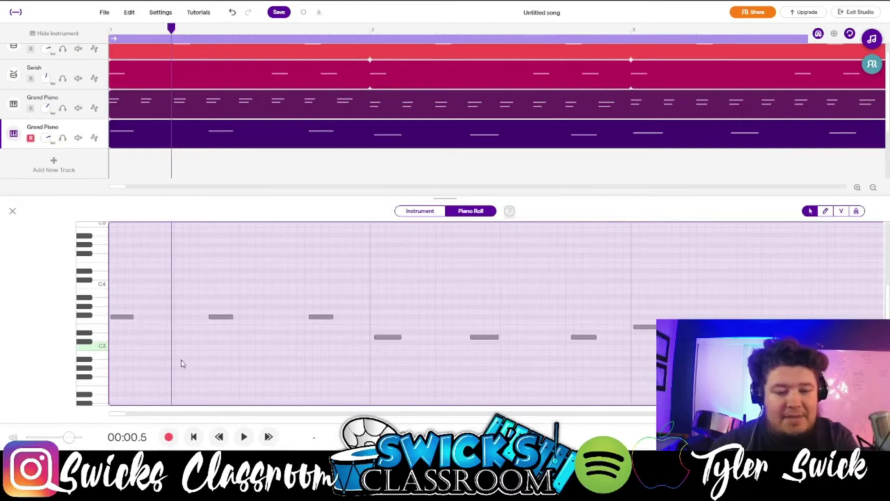
right_click(224, 321)
mouse_move(288, 383)
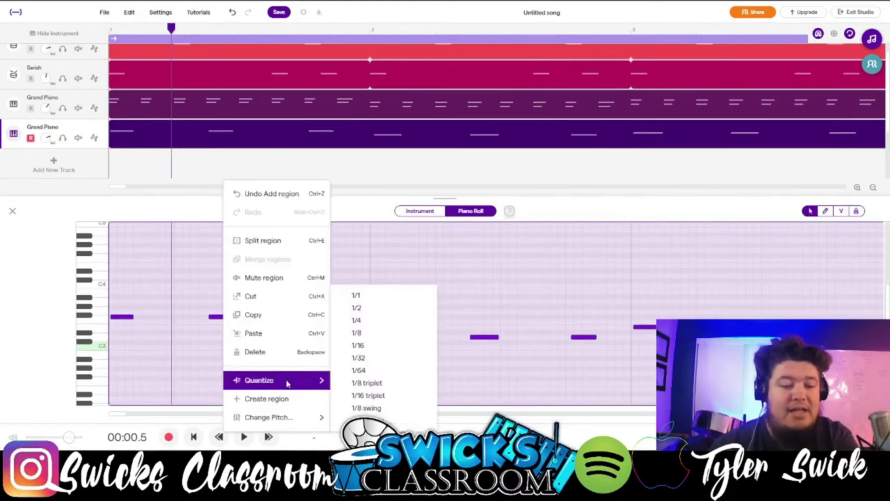
click(361, 334)
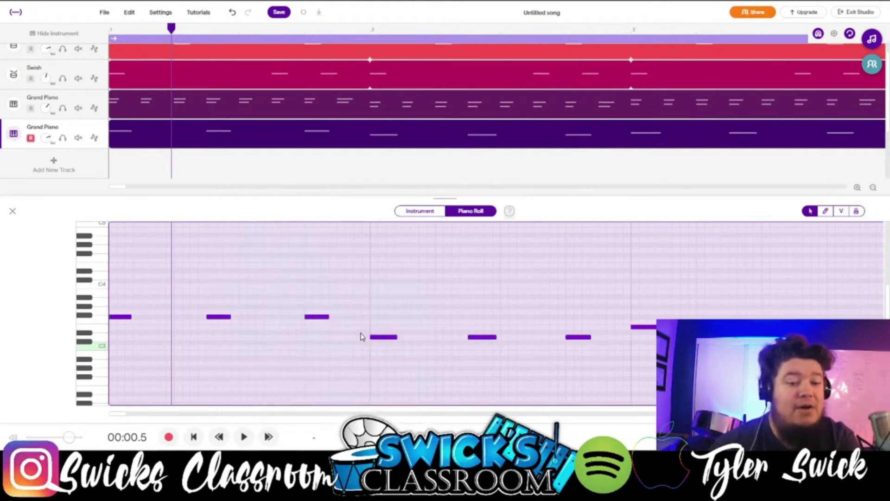
click(314, 342)
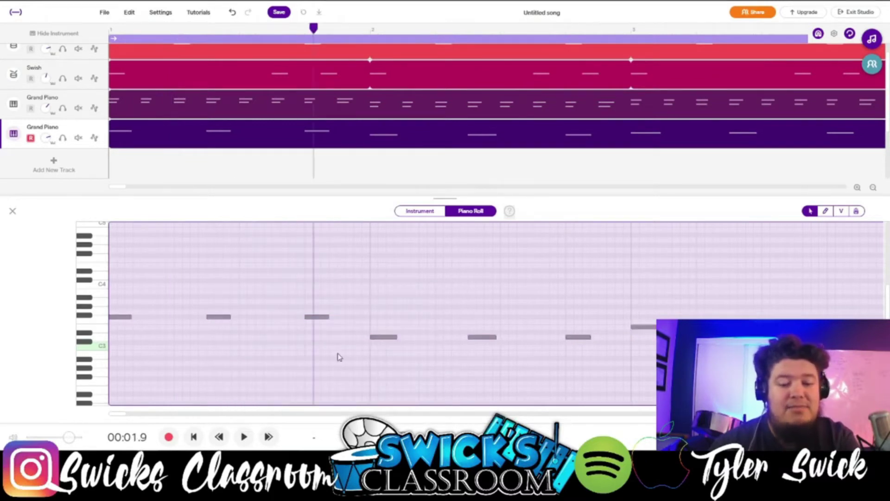
- Play the whole four-bar beat from the start to check the quantized left-hand part
scroll(338, 357, down, 2)
click(195, 437)
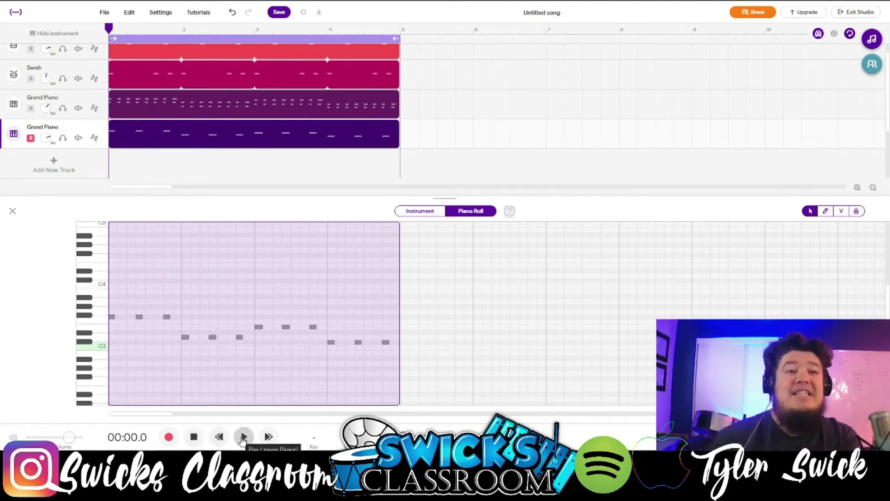
click(243, 438)
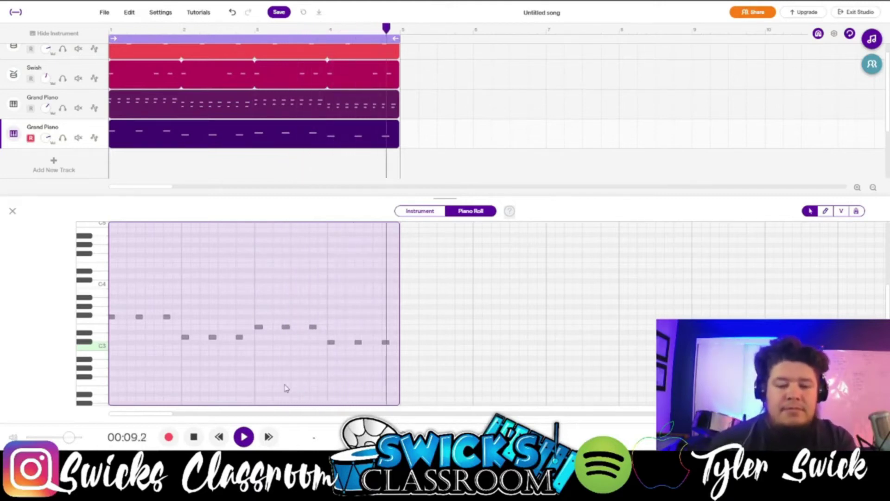
- Select all left-hand piano notes and duplicate them one octave lower in the same region
drag(382, 369, 107, 294)
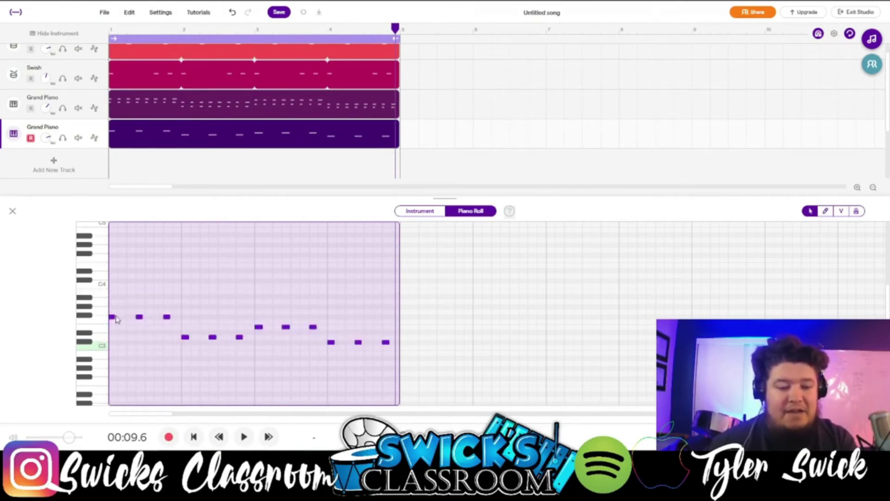
drag(394, 29, 104, 35)
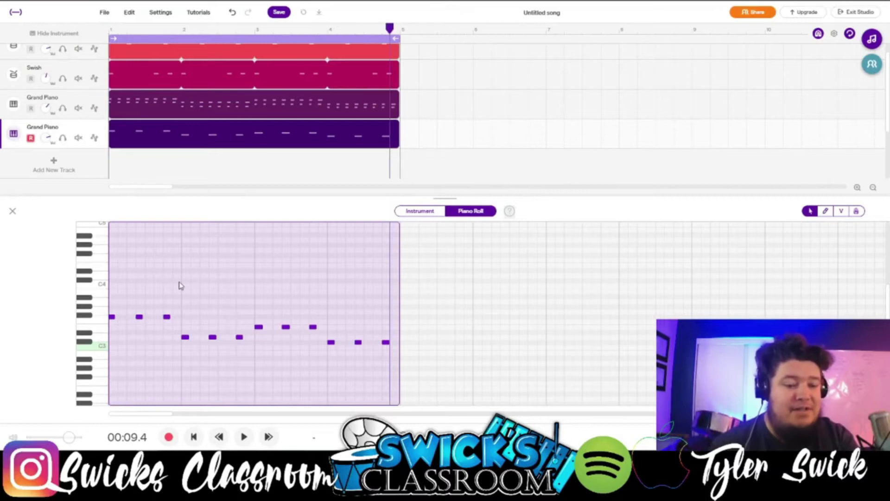
drag(112, 320, 112, 382)
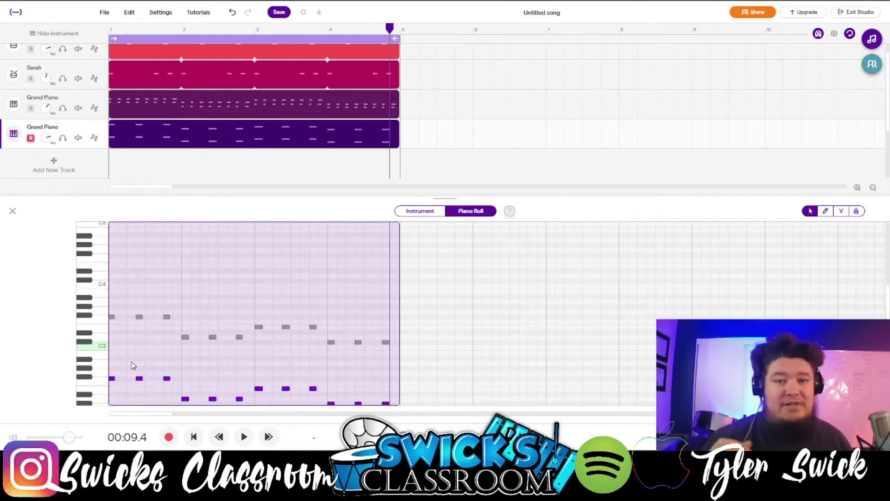
- Play the beat from the start and lower the left-hand Grand Piano track's volume
click(194, 436)
click(244, 436)
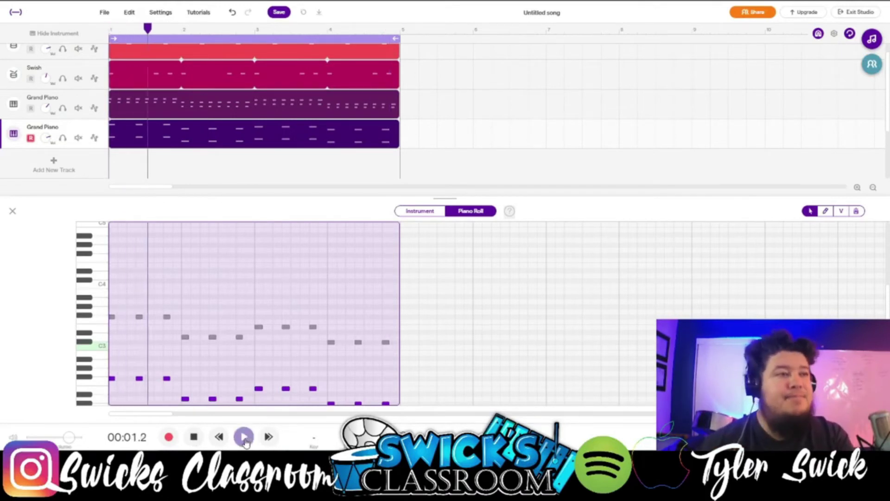
click(245, 438)
mouse_move(51, 143)
mouse_down()
mouse_move(46, 149)
mouse_move(48, 140)
mouse_up()
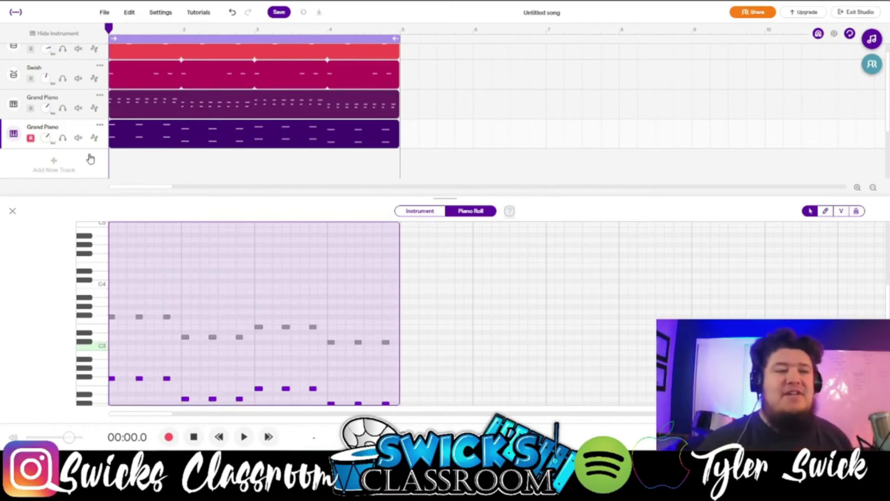
- Add a Guitar & bass track and set its instrument to the Bass - Synth preset Beanie Bass
click(88, 160)
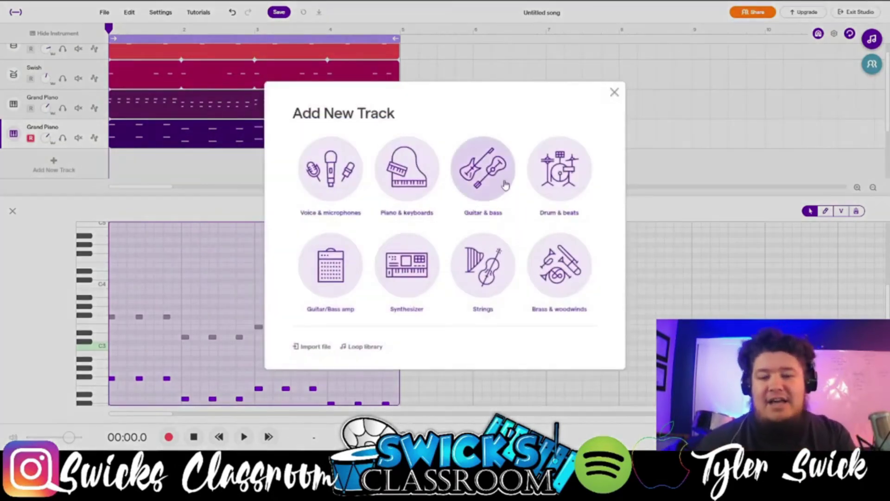
click(481, 183)
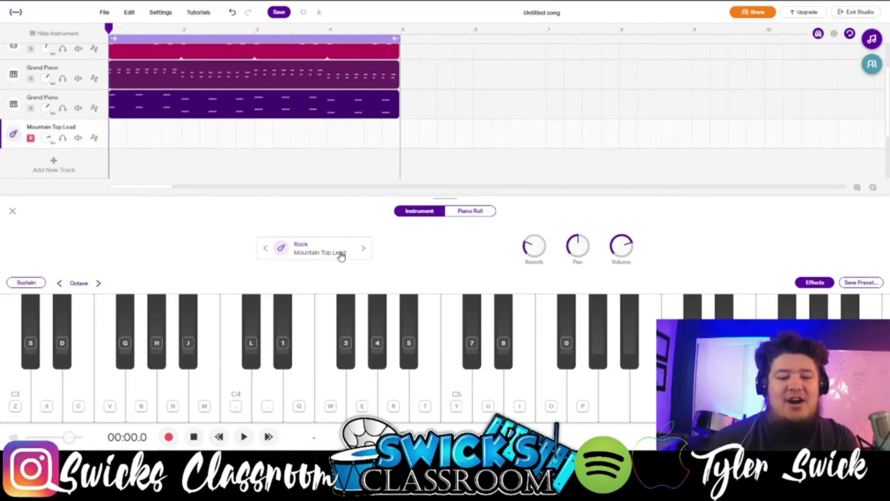
click(320, 251)
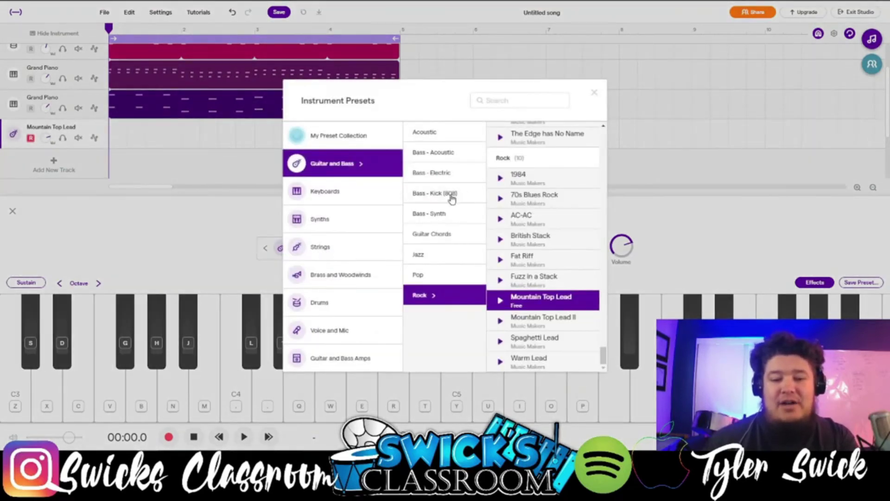
click(440, 215)
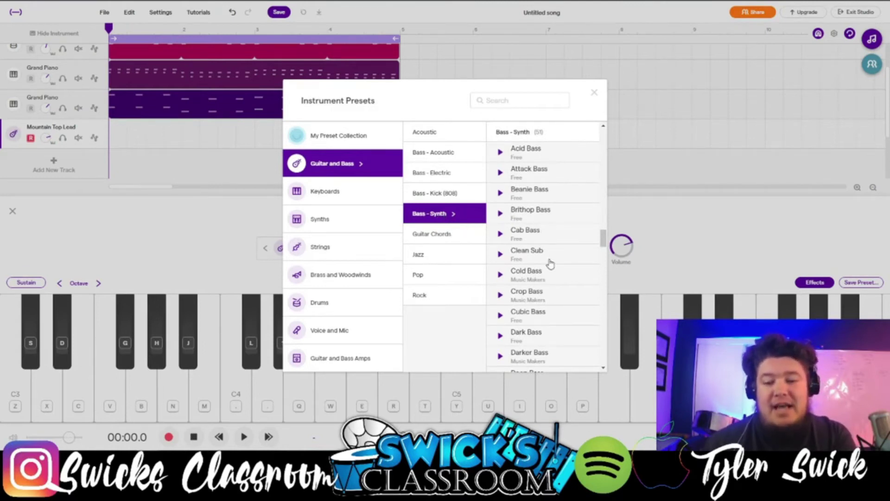
click(559, 198)
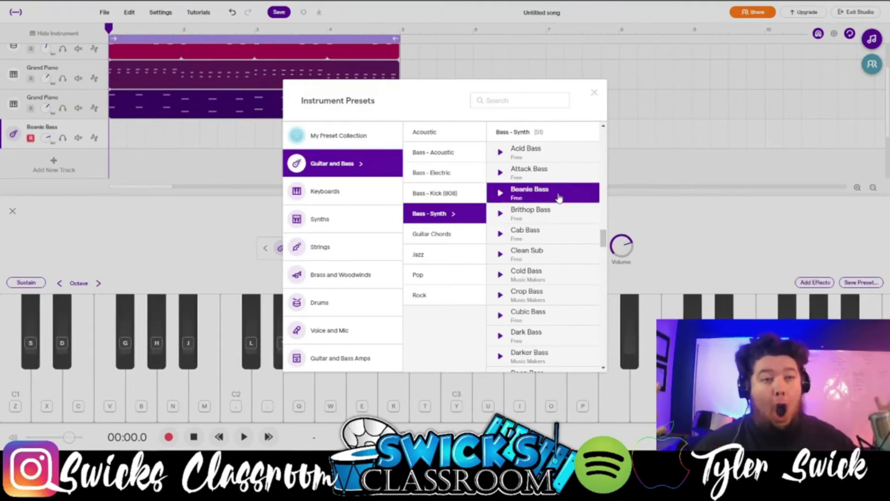
- Try out the Beanie Bass sound by repeating the note F#1, and close the preset list
key(g)
key(g)
key(g)
key(g)
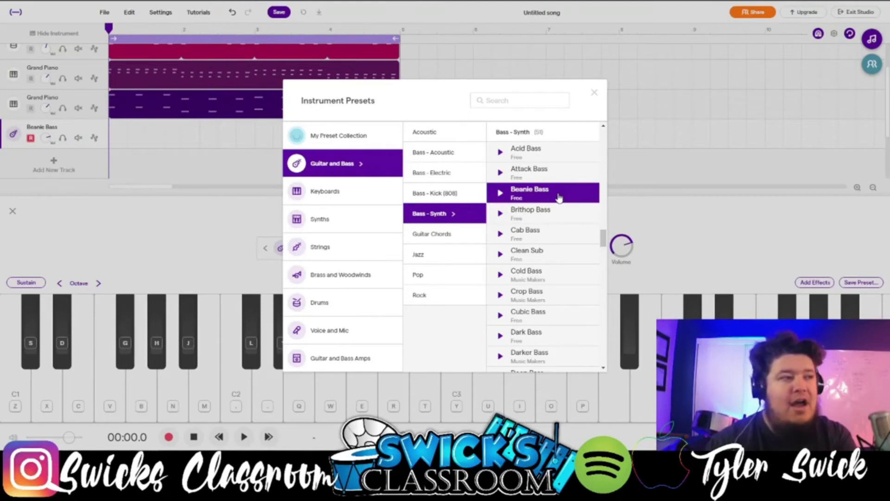
key(g)
key(g)
key(g)
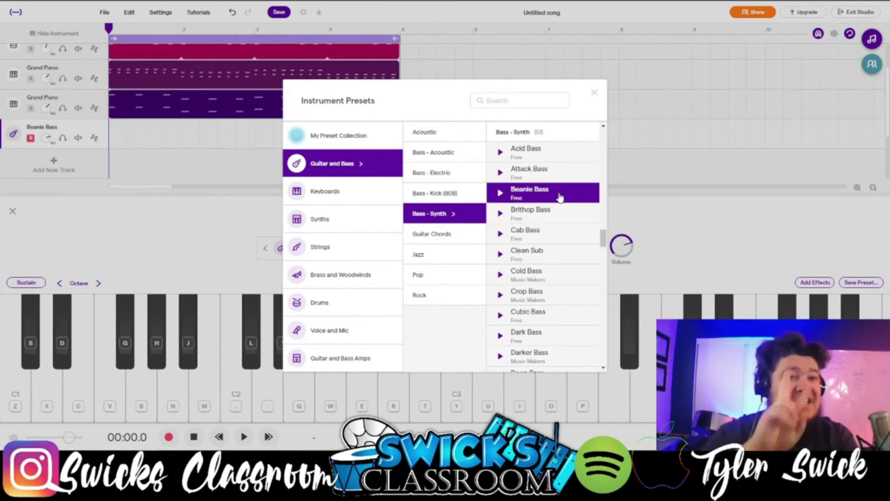
click(560, 196)
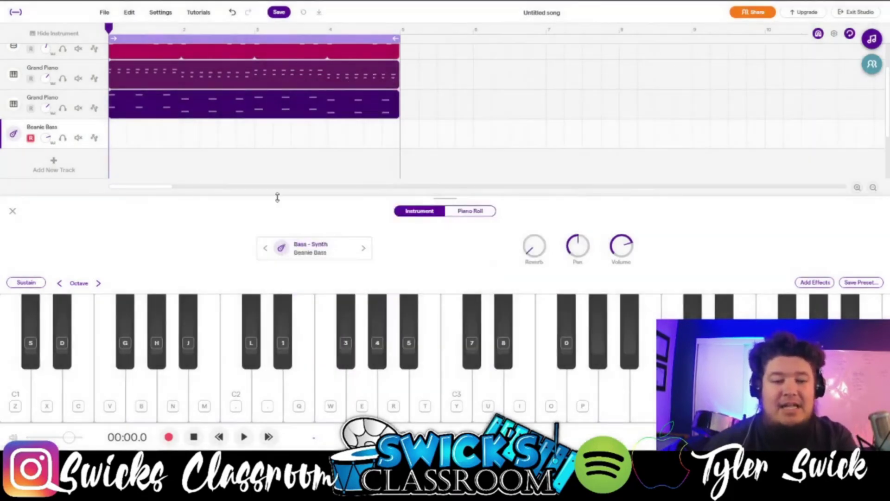
- Add a second bass track with the Bass - Synth preset Brithop Bass and place it above the Beanie Bass track
click(47, 165)
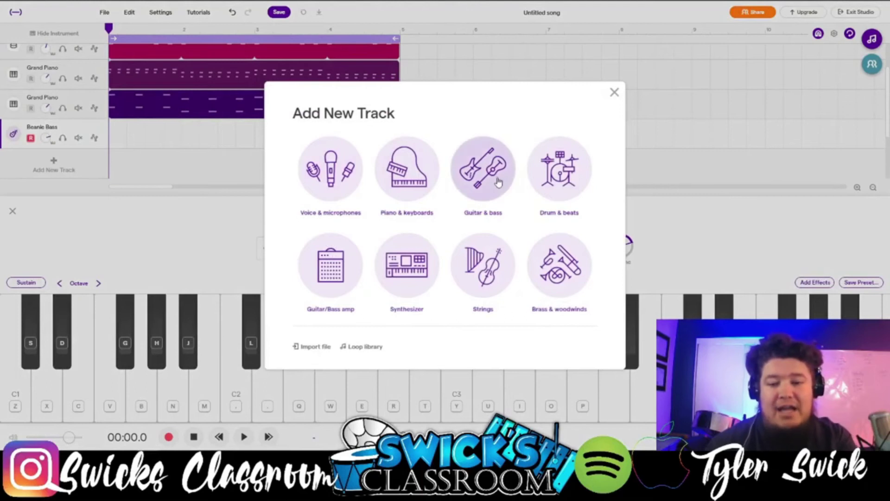
click(506, 183)
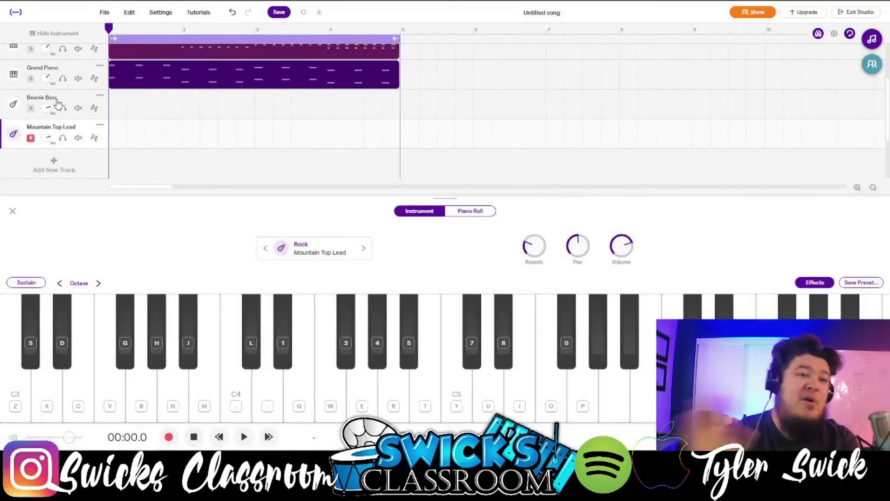
click(317, 256)
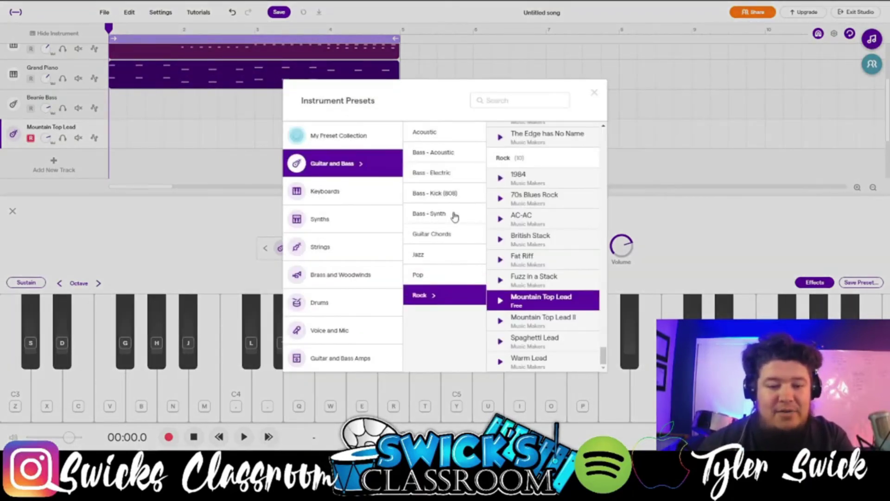
click(456, 214)
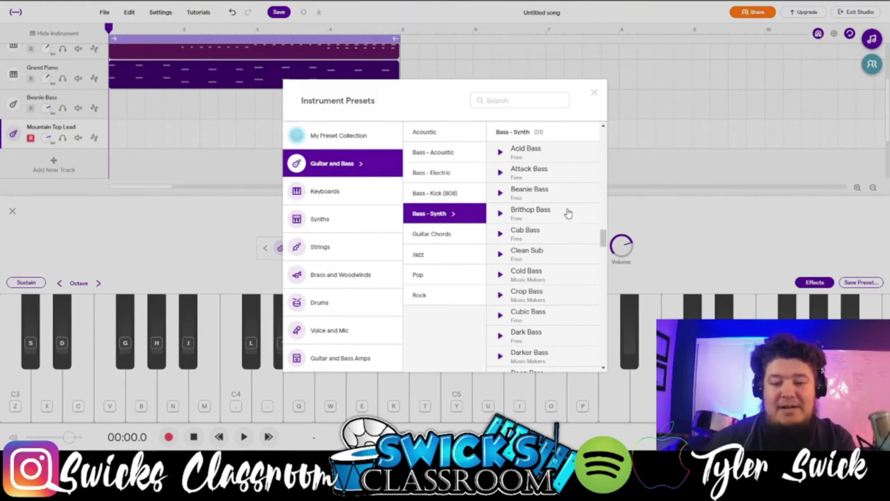
click(567, 216)
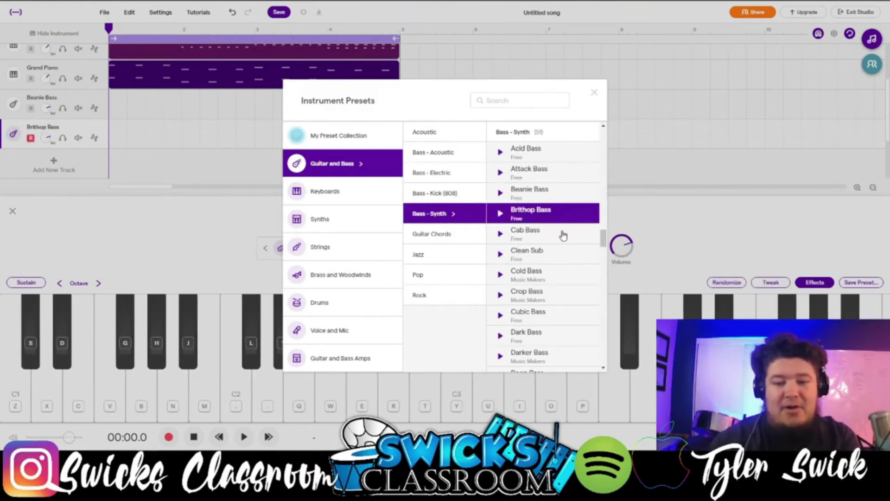
key(g)
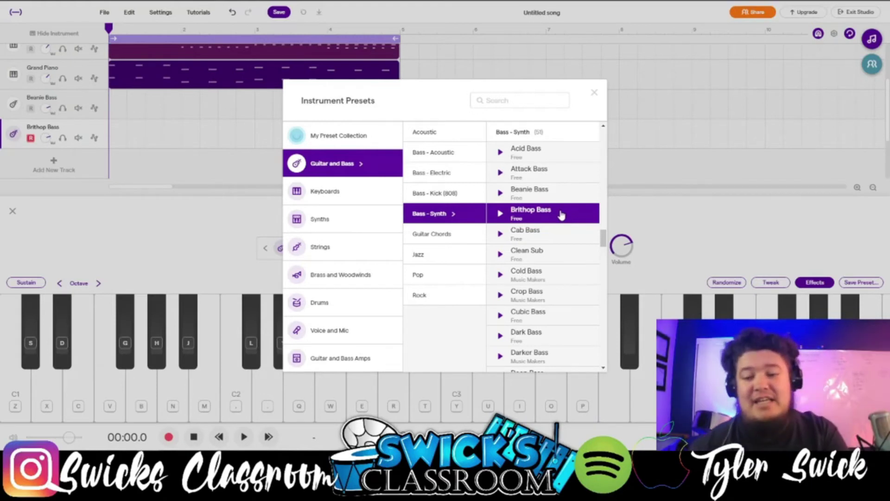
click(561, 213)
drag(75, 133, 83, 108)
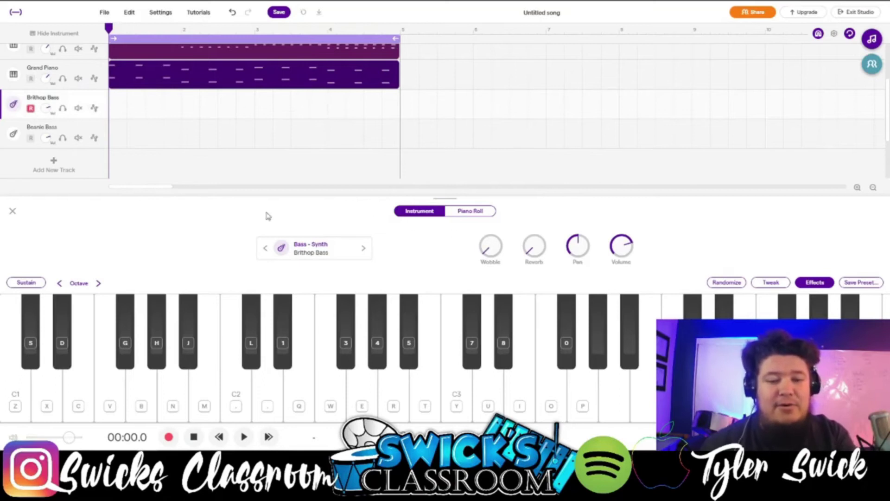
- Return to the start and rehearse the bass notes F#1, D1, E1 and C#1 in order on the Brithop Bass track without recording
click(153, 164)
key(comma)
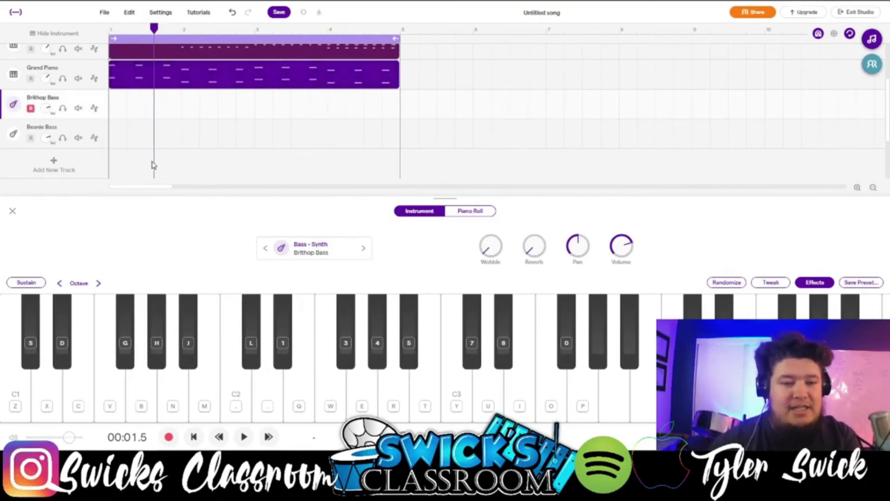
key(Home)
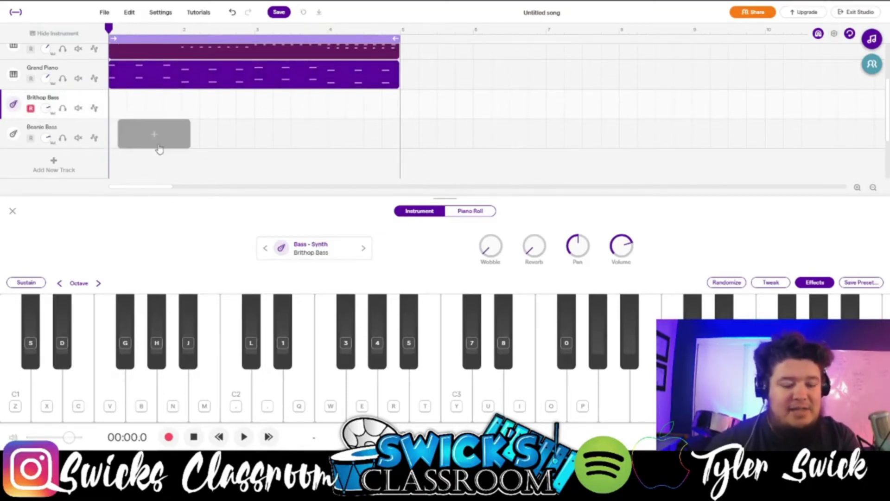
key(g)
key(g)
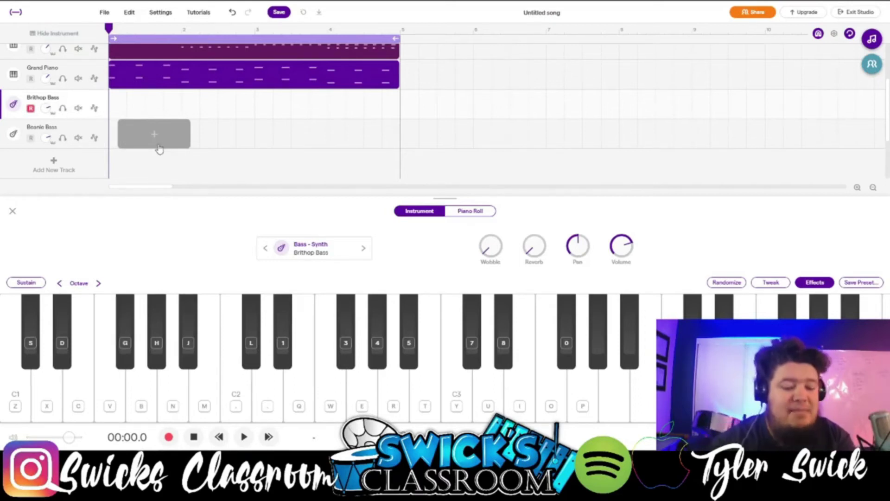
key(g)
key(g)
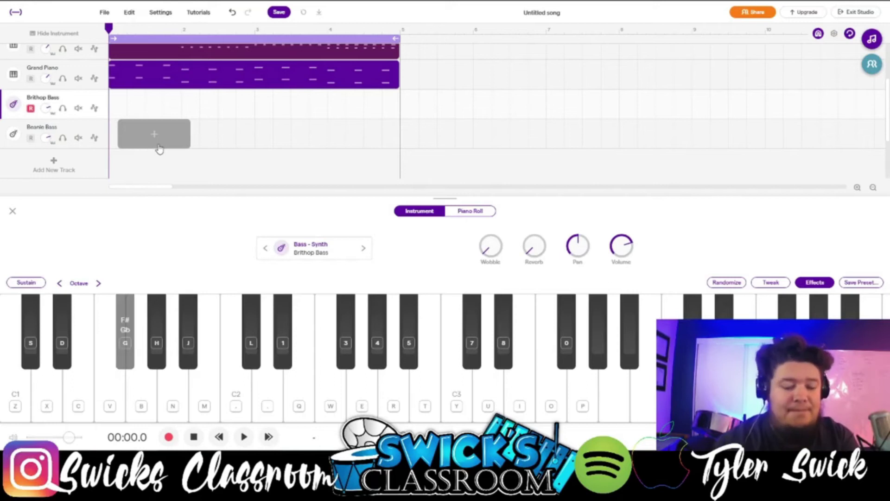
key(x)
key(x)
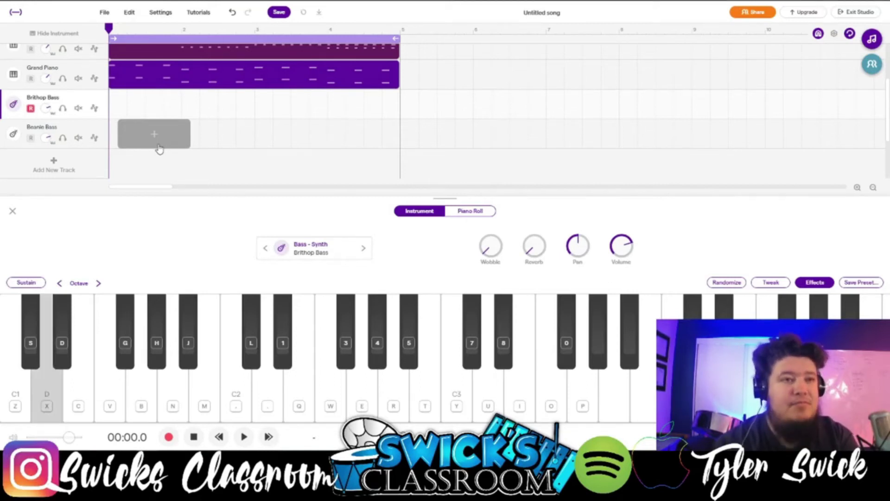
key(c)
key(c)
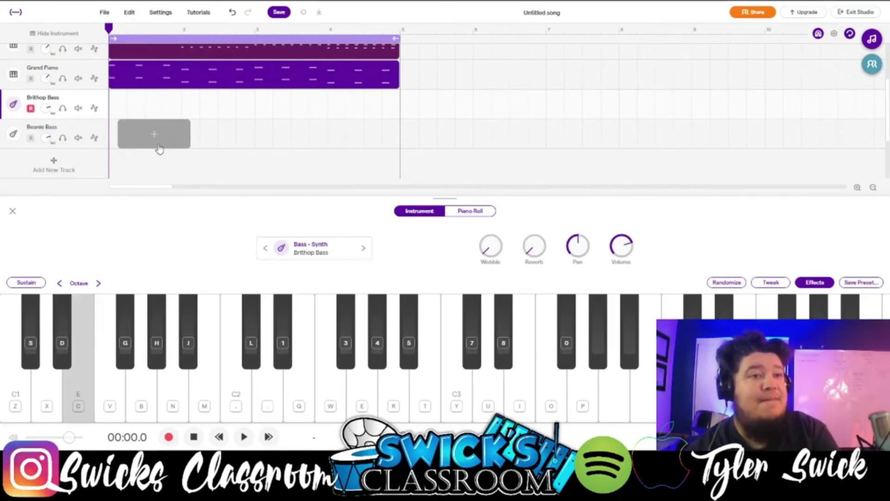
key(s)
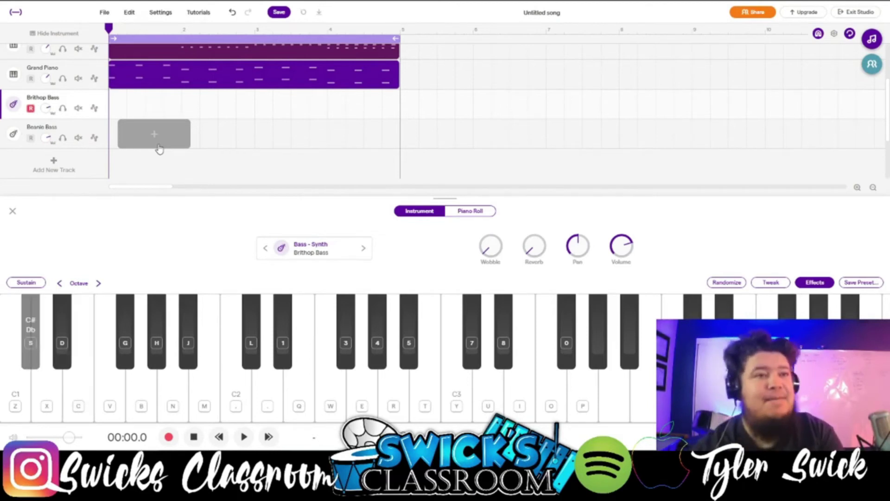
- Record a four-bar bass line on the Brithop Bass track, playing two notes per bar on F#1, D1, E1 and C#1
key(s)
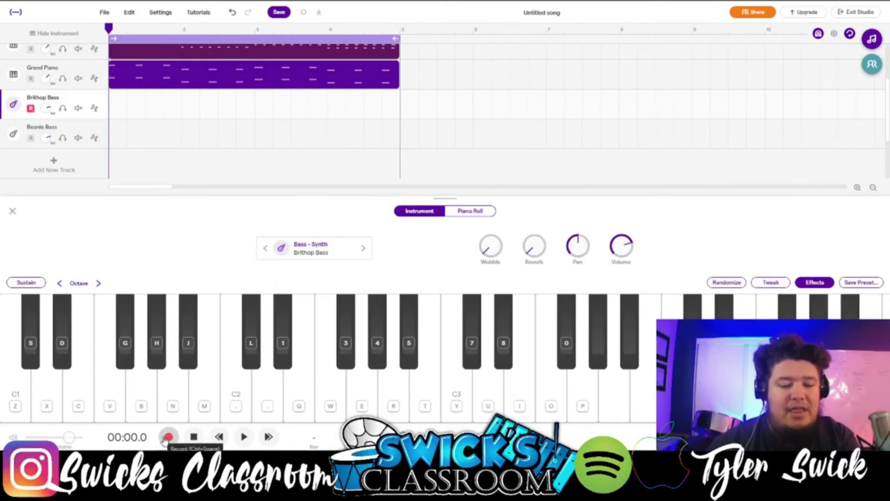
click(168, 437)
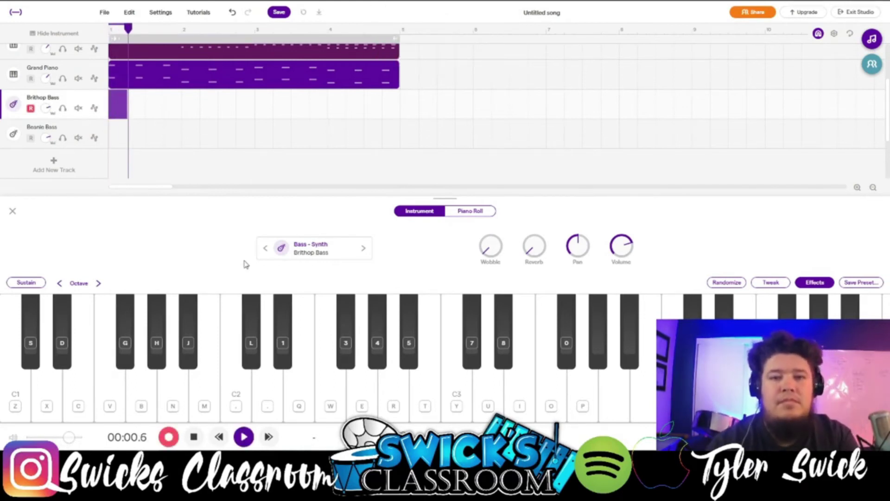
key(g)
key(x)
key(x)
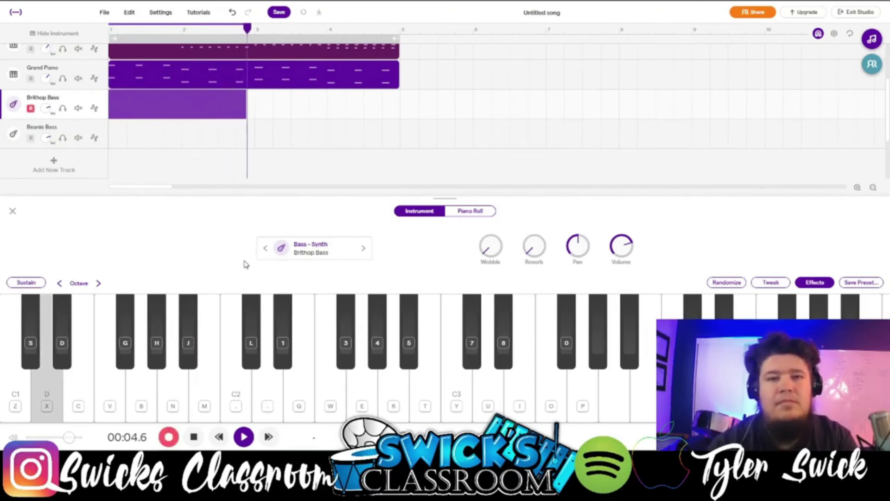
key(c)
key(c)
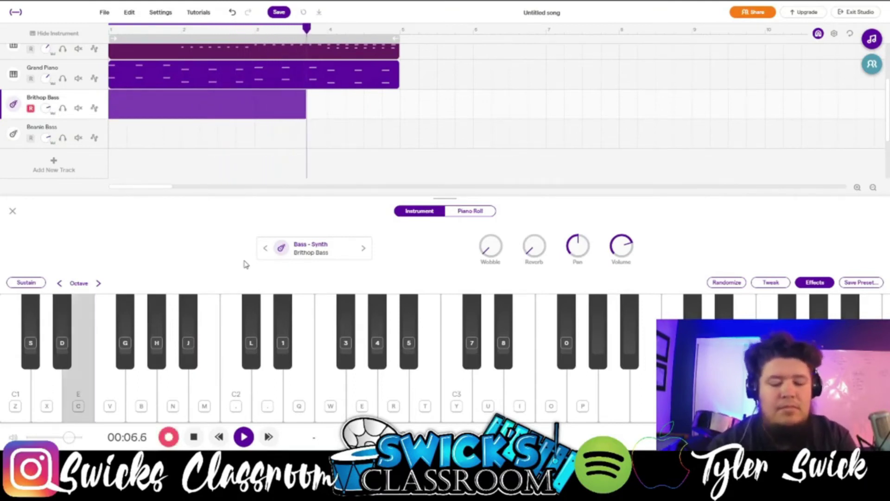
key(s)
key(s)
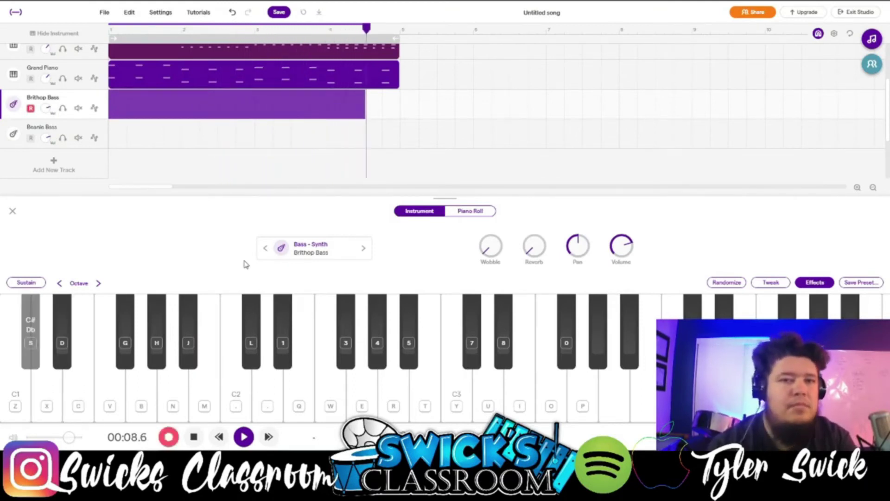
key(space)
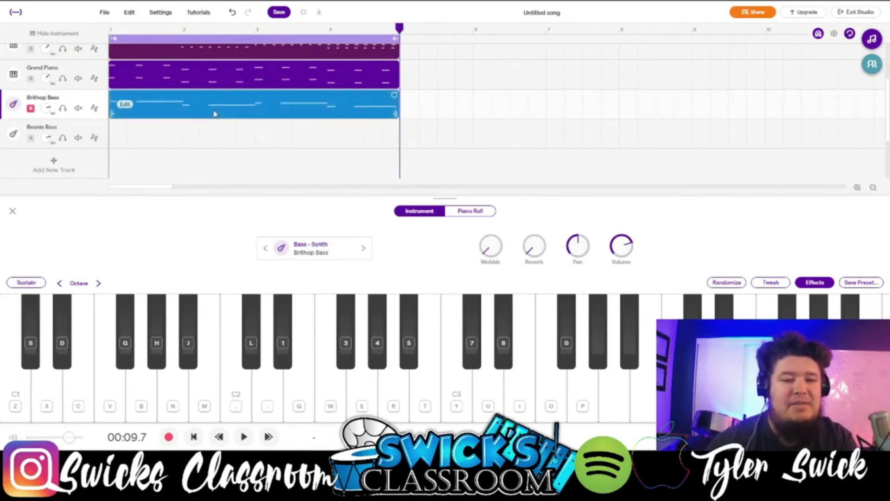
- Quantize all notes of the recorded Brithop Bass region to 1/8 in the piano roll and play the result
double_click(211, 113)
scroll(168, 331, up, 2)
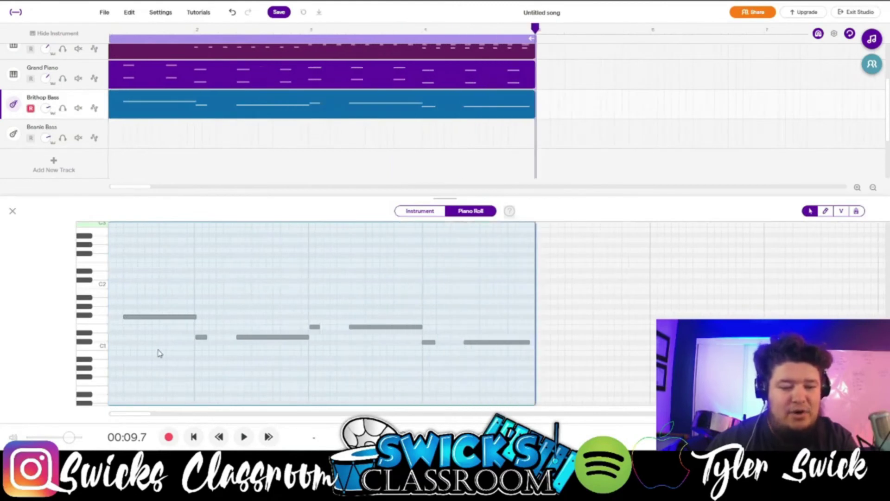
click(193, 437)
click(176, 324)
right_click(183, 323)
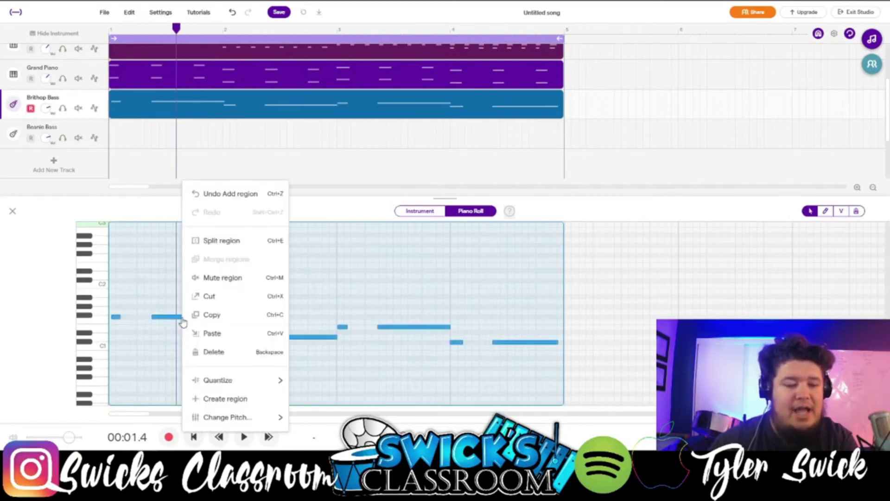
mouse_move(220, 379)
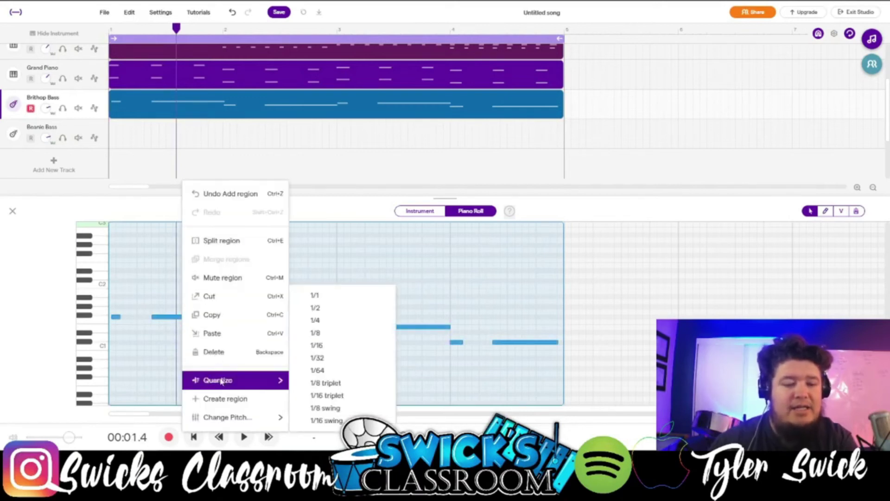
click(333, 334)
click(222, 377)
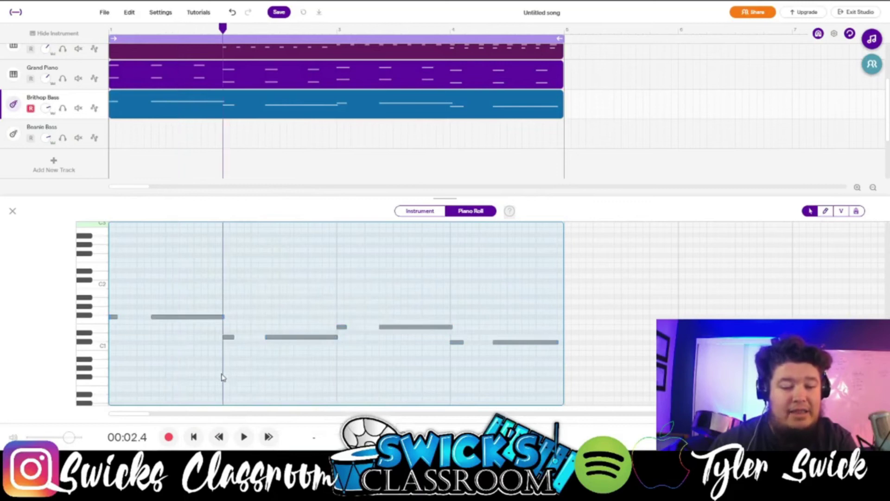
key(space)
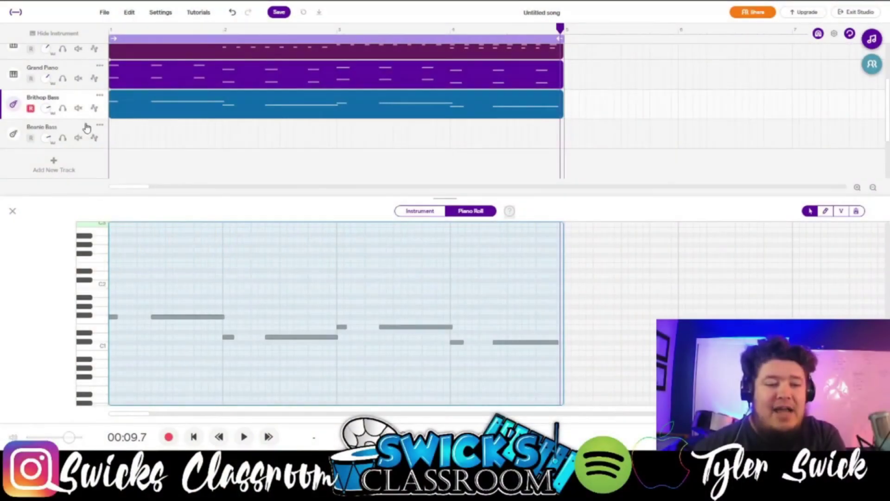
- Select the Beanie Bass track for playing and try out the octave notes F#1 and F#2
click(106, 144)
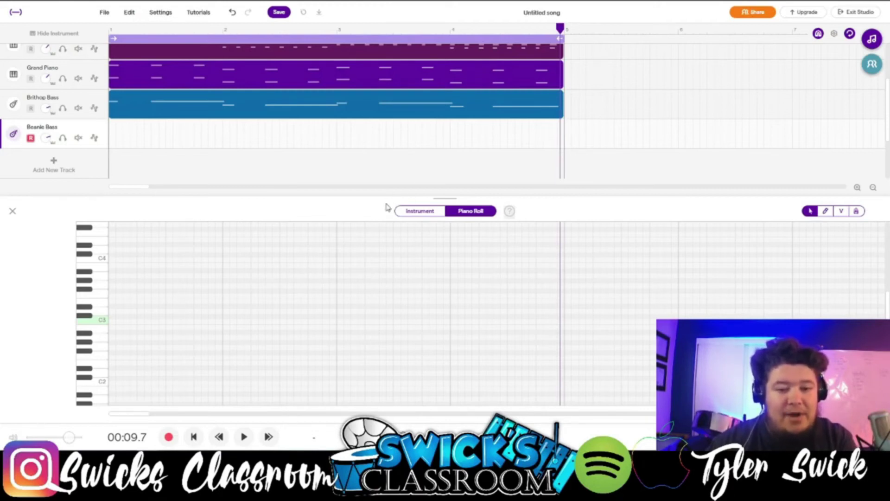
click(408, 211)
key(g)
key(3)
key(g)
key(3)
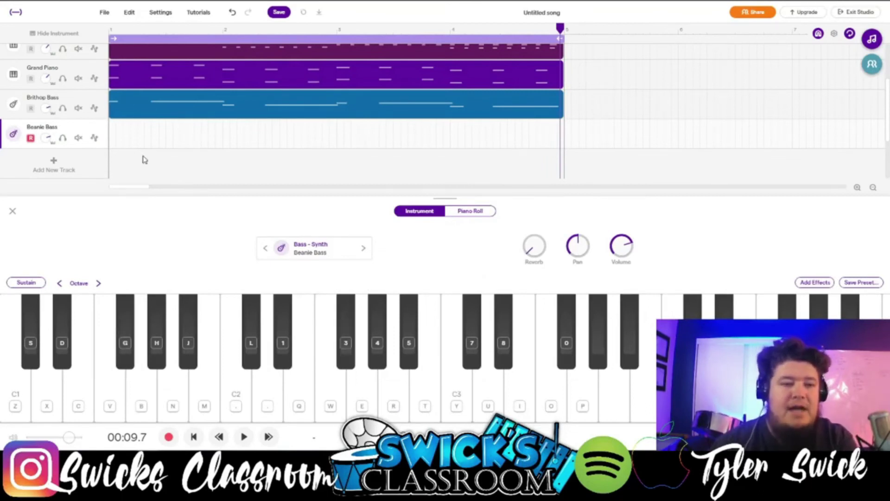
- Mute the Brithop Bass track and both Grand Piano tracks
click(79, 108)
click(78, 78)
scroll(79, 93, up, 2)
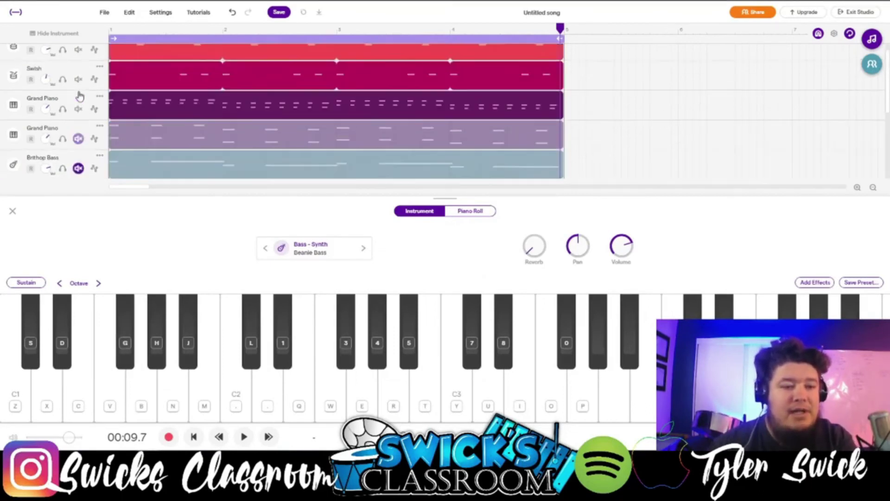
scroll(80, 96, up, 1)
click(79, 121)
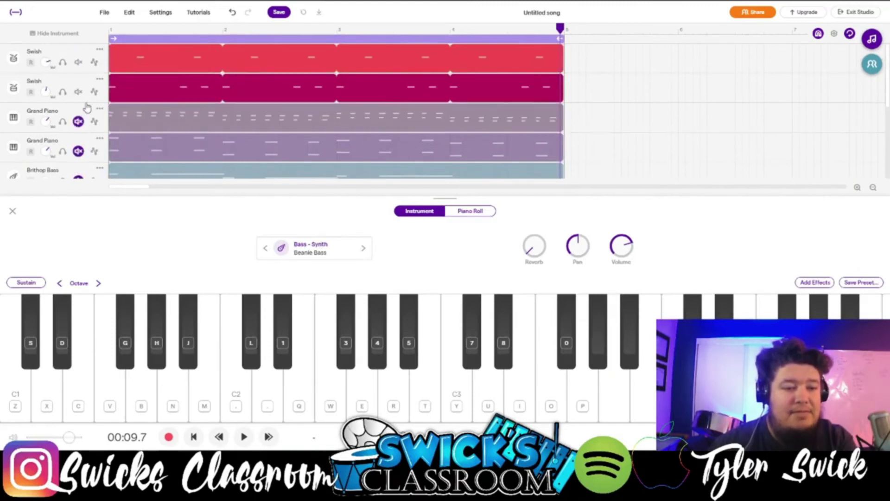
scroll(106, 120, down, 5)
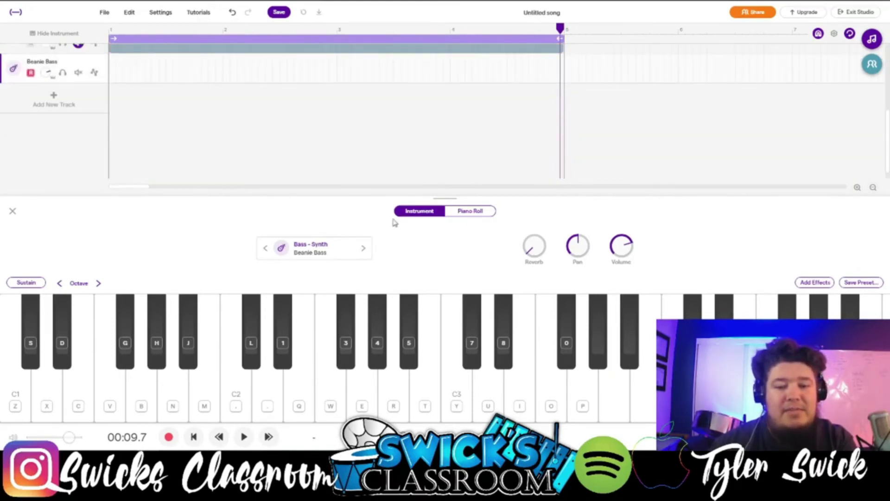
- Play the first bar from the start of the song while trying F#1 on the Beanie Bass without recording
drag(560, 30, 93, 99)
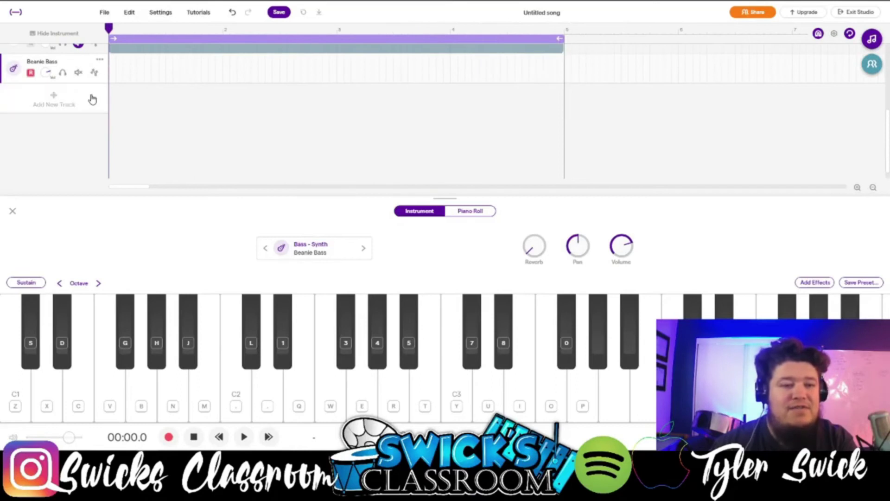
key(space)
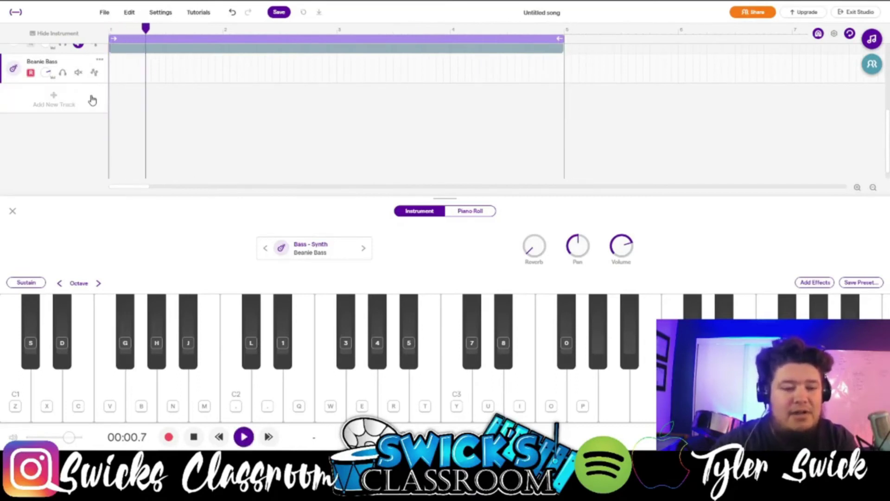
key(g)
key(space)
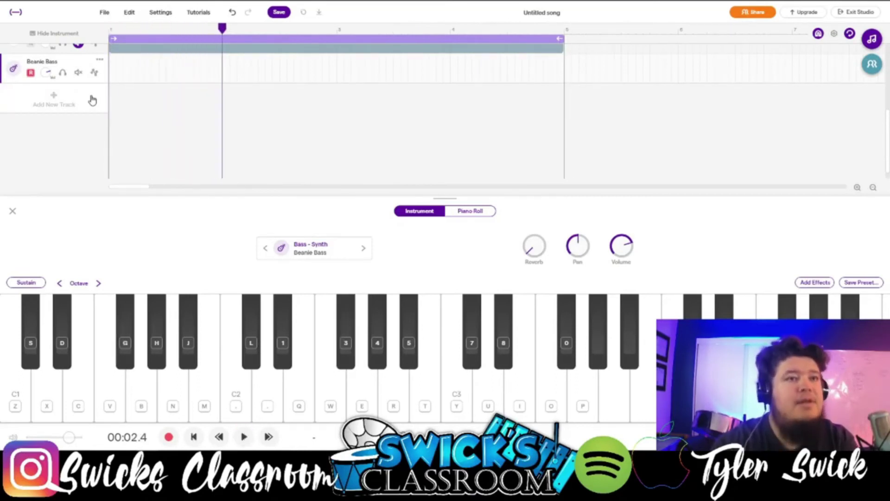
- Rehearse a rhythm alternating F#1 and F#2 on the Beanie Bass with playback stopped
key(3)
key(g)
key(3)
key(g)
key(g)
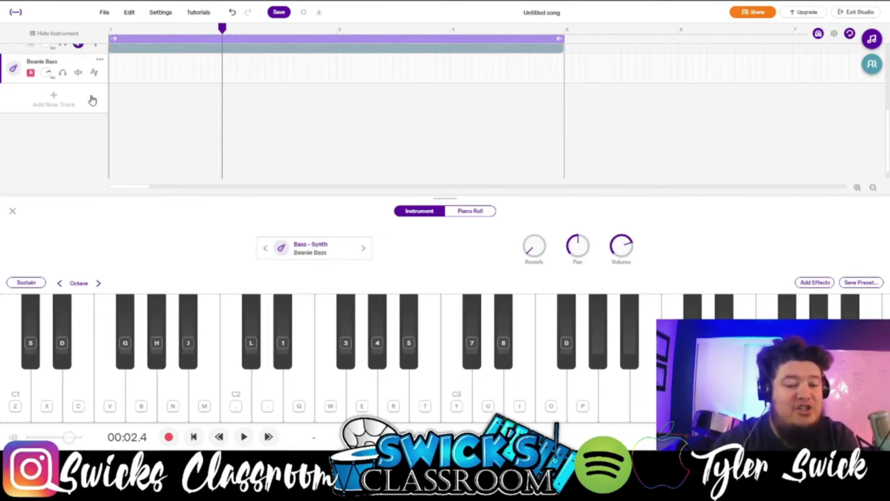
key(g)
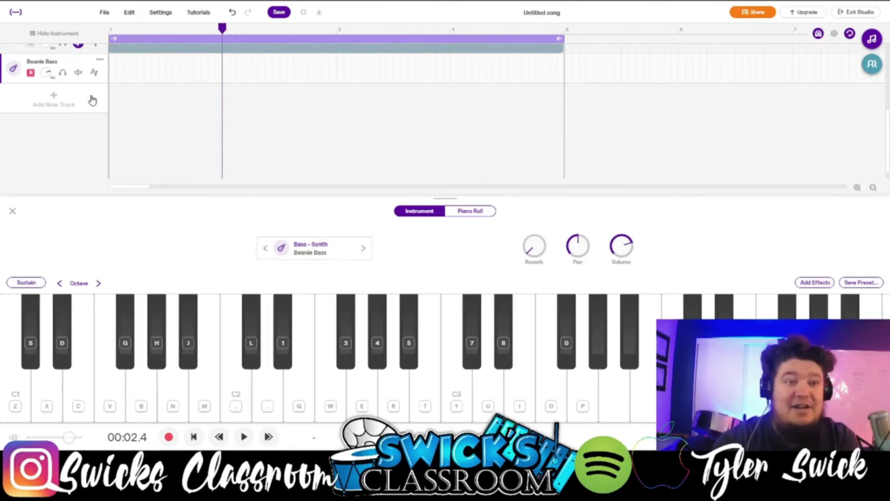
key(3)
key(g)
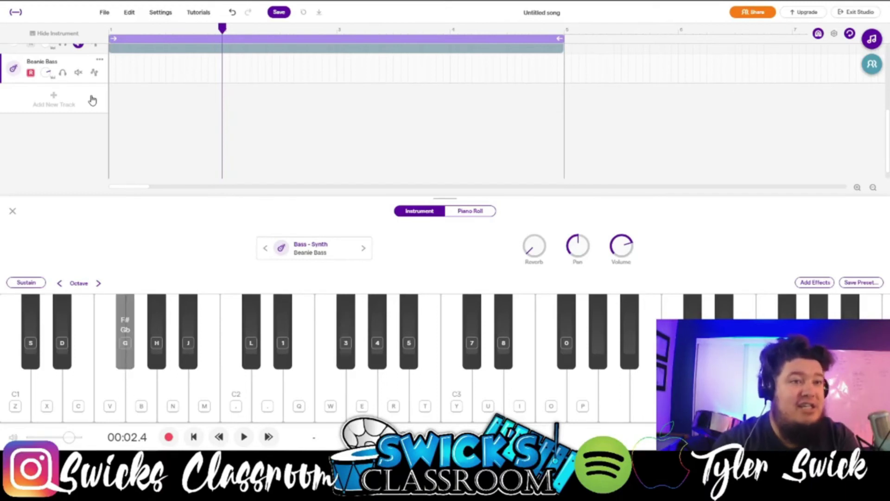
key(3)
key(g)
key(3)
key(3)
key(g)
- Record one bar on the Beanie Bass track from the song start, playing F#1, F#2, F#1 on each beat
scroll(234, 166, up, 2)
key(Return)
key(r)
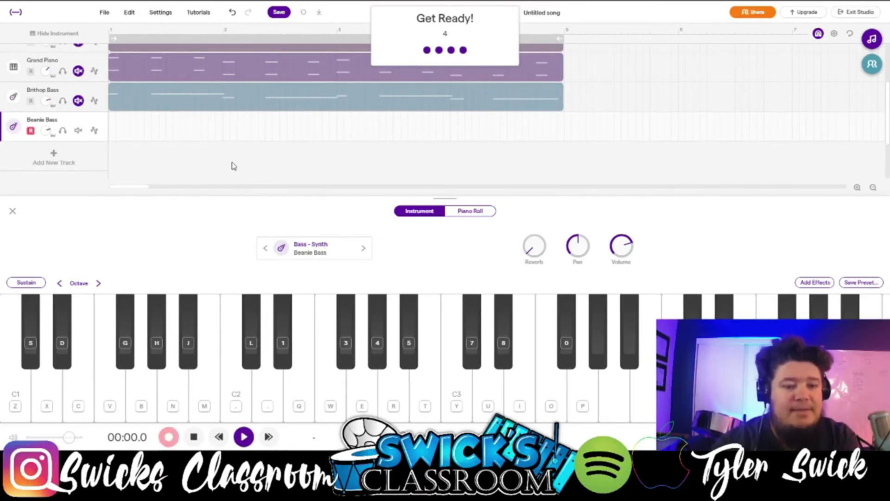
key(g)
key(3)
key(g)
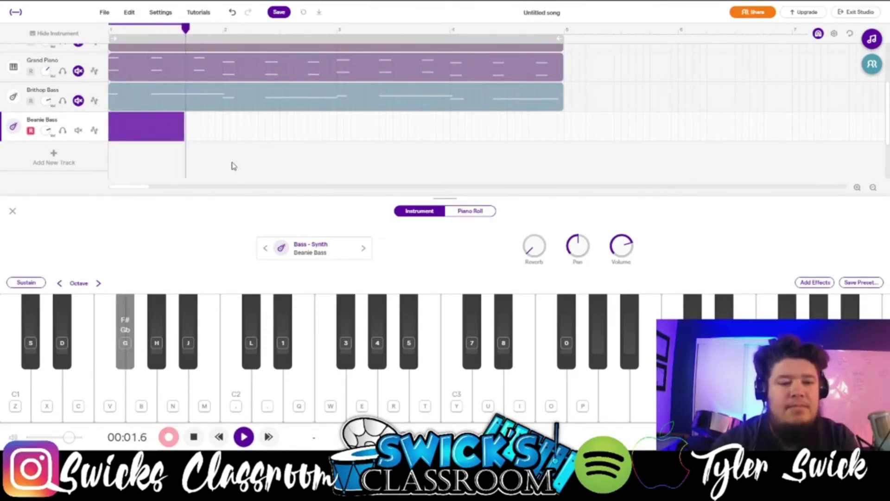
key(3)
key(space)
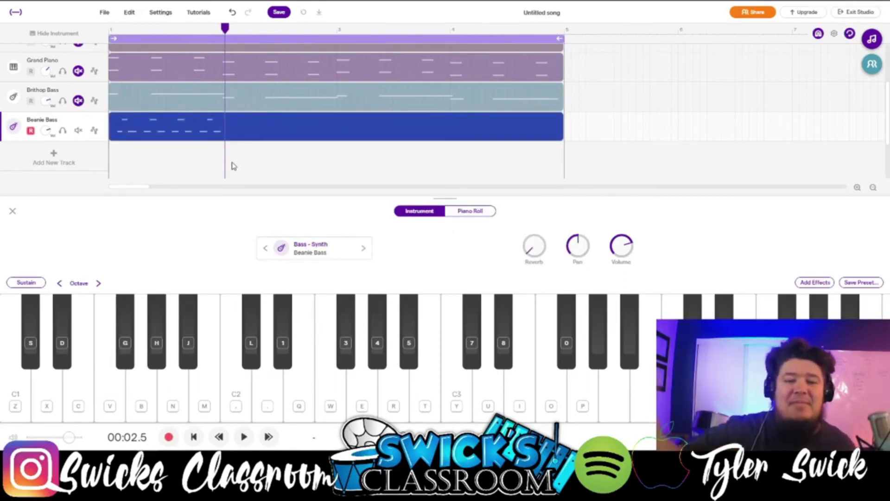
- Open the recorded Beanie Bass region in the piano roll and listen to its first bar from the start
double_click(241, 132)
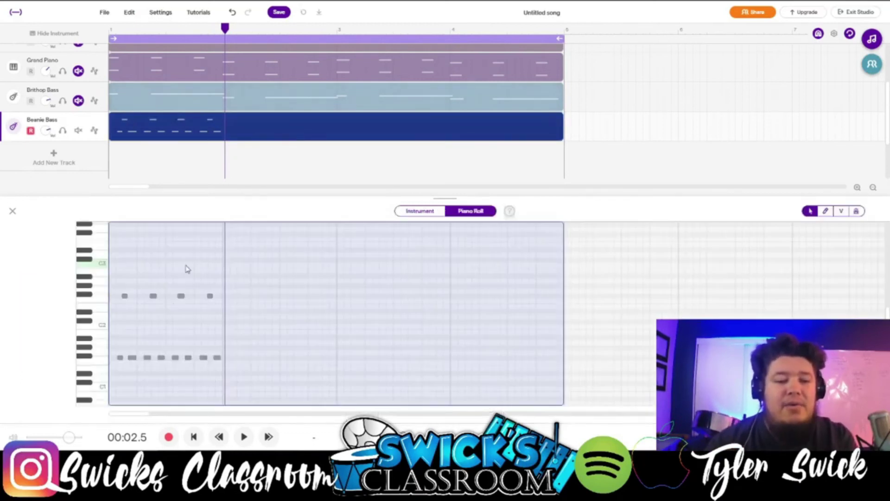
scroll(236, 336, down, 3)
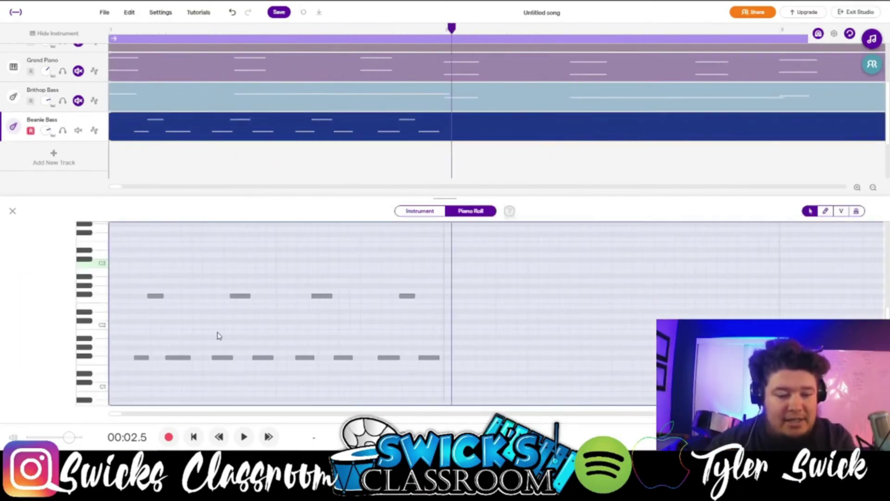
scroll(207, 334, up, 2)
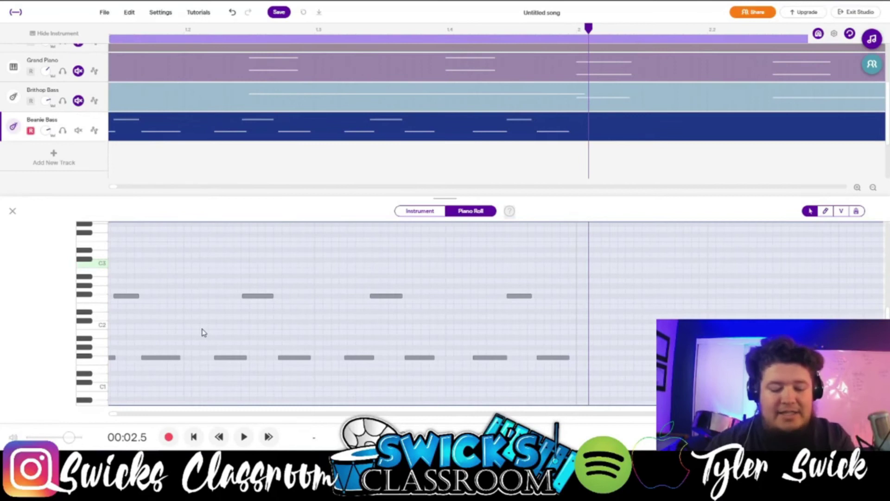
key(Return)
key(space)
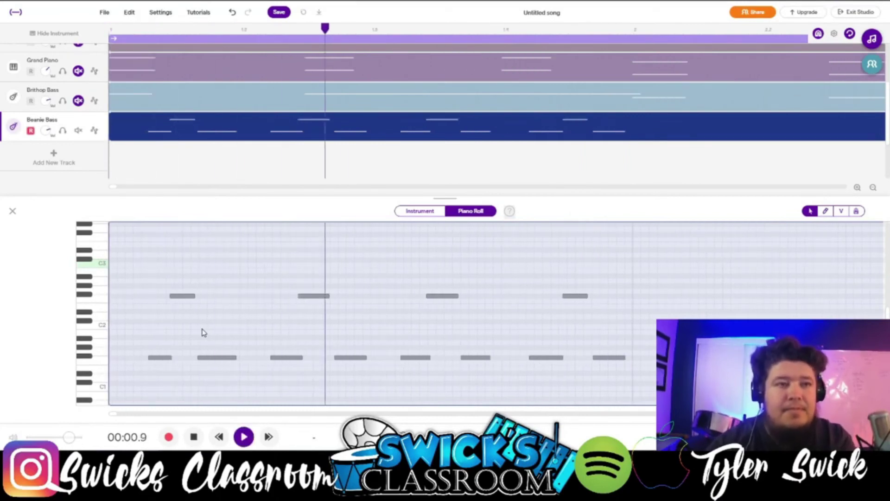
key(space)
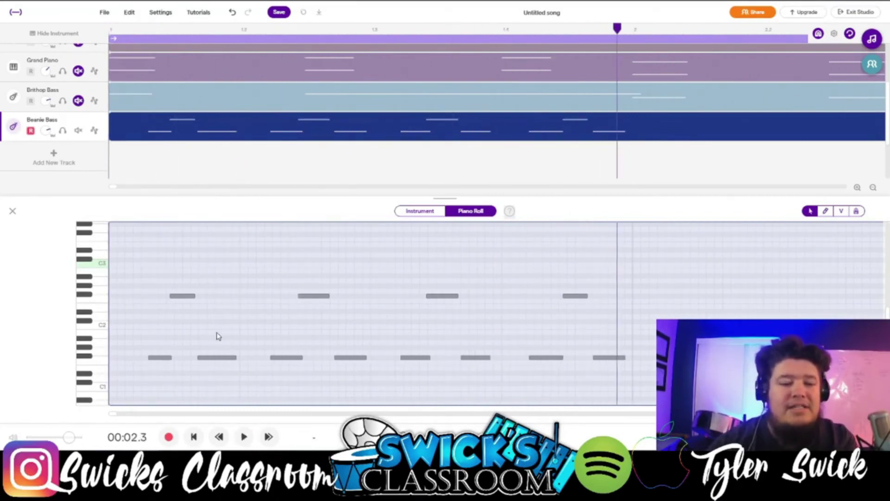
- Quantize all the Beanie Bass notes to 1/16 and play the first bar from the start
key(ctrl+a)
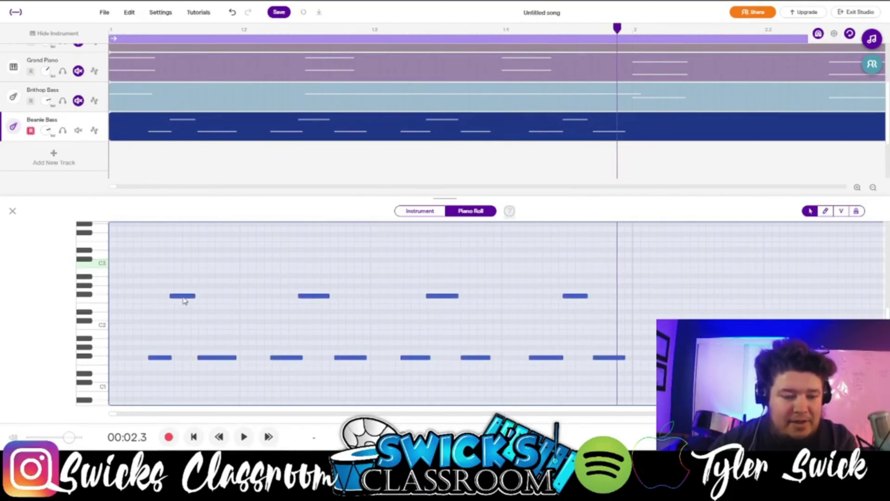
right_click(184, 301)
mouse_move(240, 385)
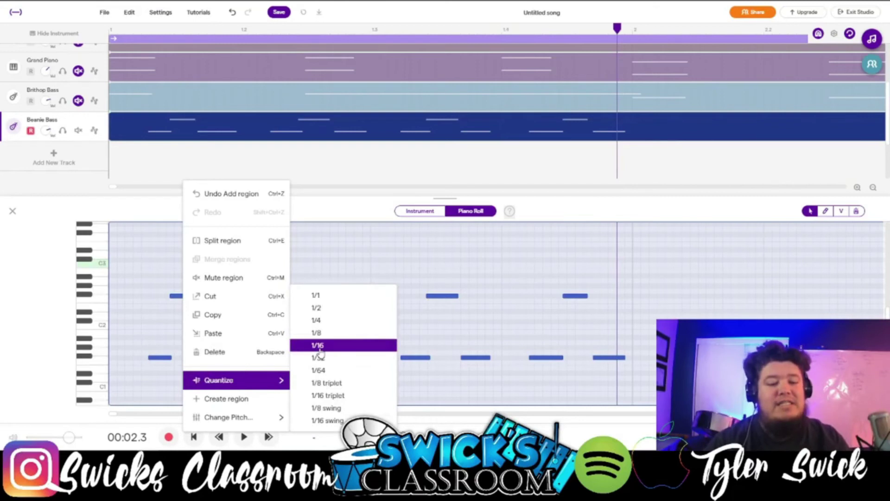
click(319, 347)
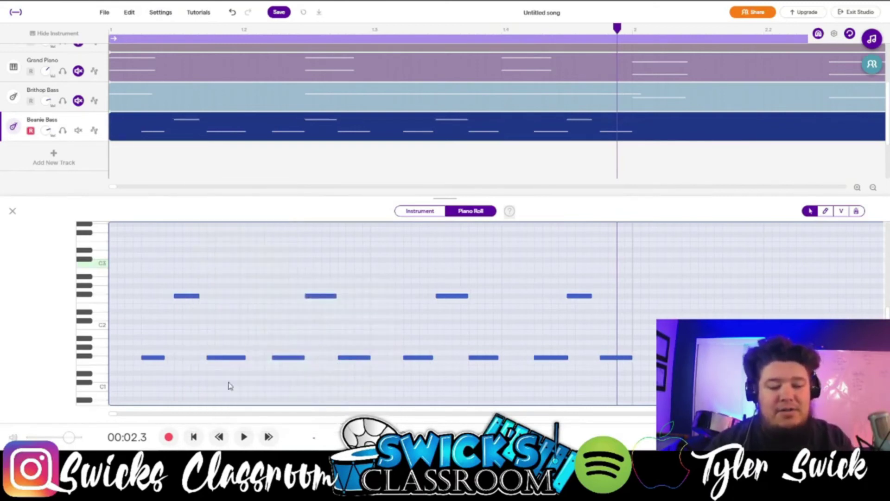
click(194, 436)
click(244, 437)
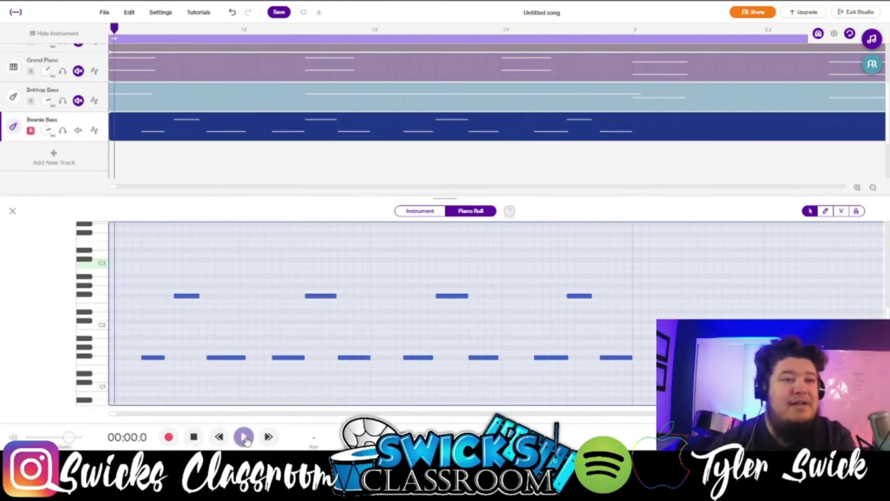
click(244, 437)
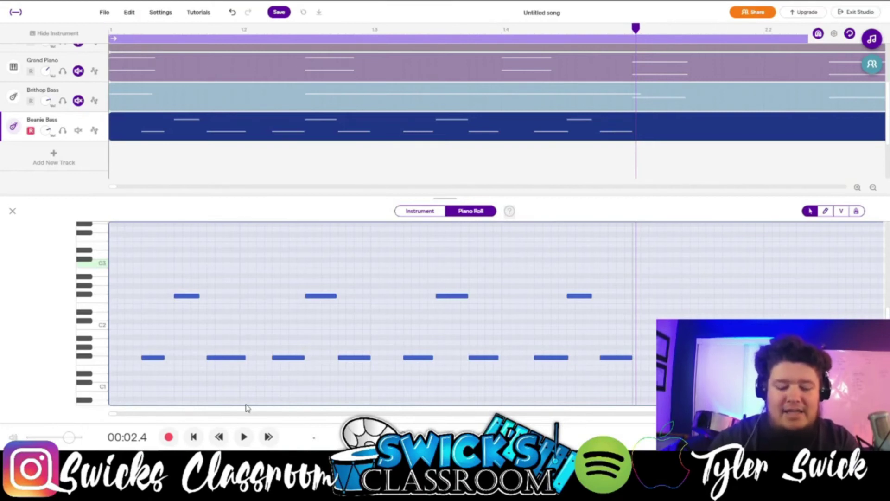
- Copy the bar 1 Beanie Bass pattern into bar 2 and lower the copied notes four semitones to D1 and D2
key(space)
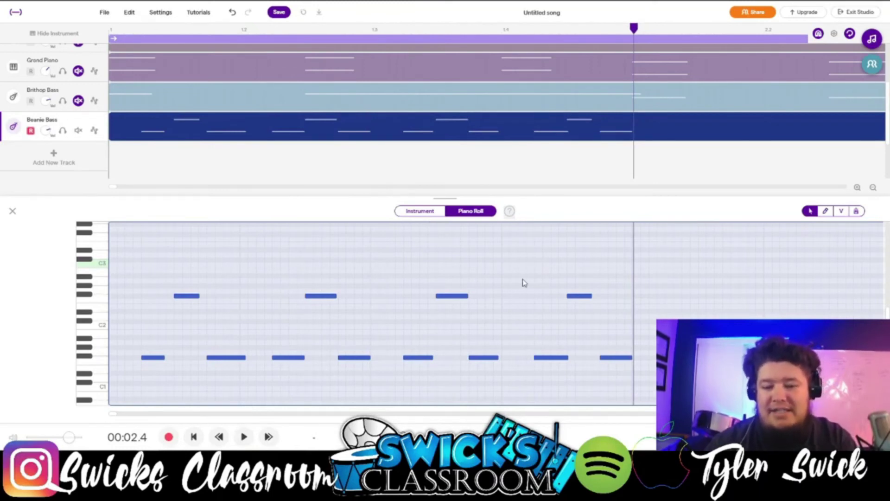
scroll(523, 282, down, 3)
click(373, 378)
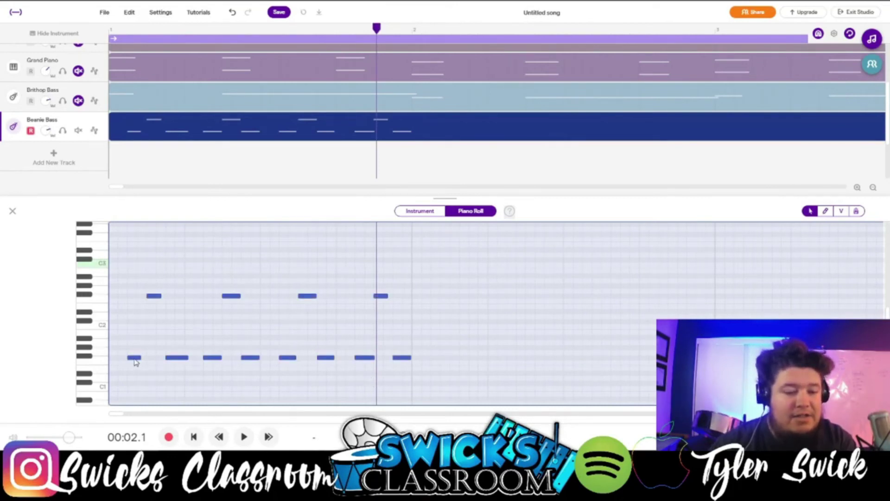
drag(377, 30, 412, 30)
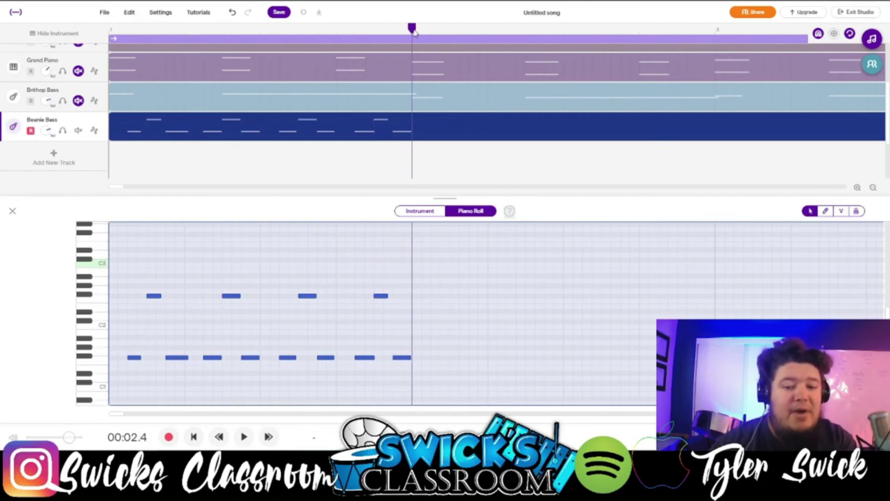
drag(415, 31, 430, 31)
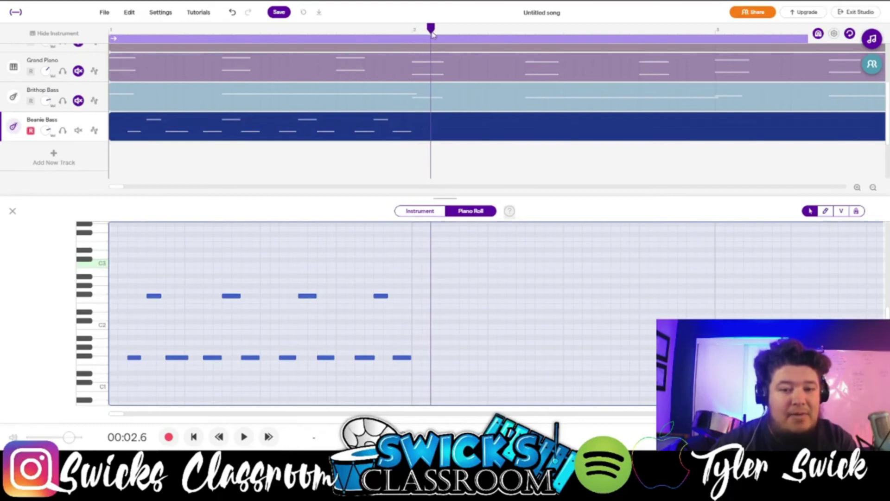
key(ctrl+d)
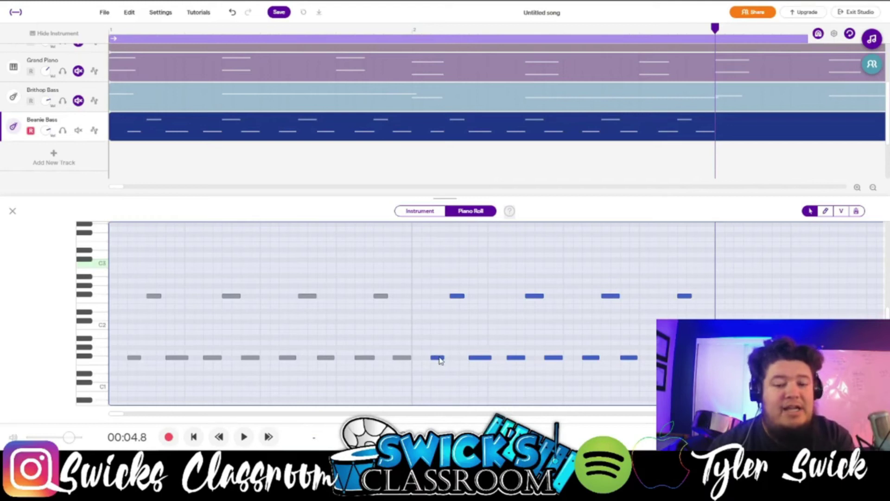
drag(439, 360, 440, 379)
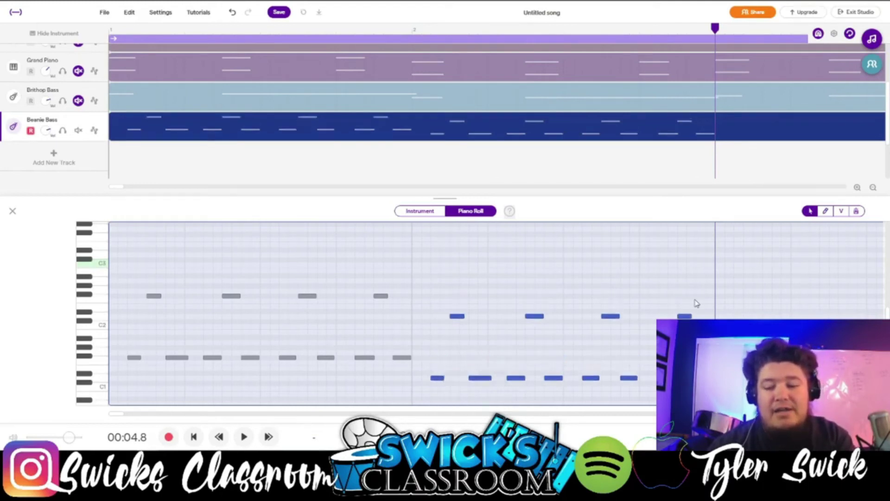
- Paste the Beanie Bass pattern into bar 3 and lower the pasted notes two semitones to E1 and E2
mouse_move(119, 414)
mouse_down()
mouse_move(134, 414)
mouse_move(124, 414)
mouse_up()
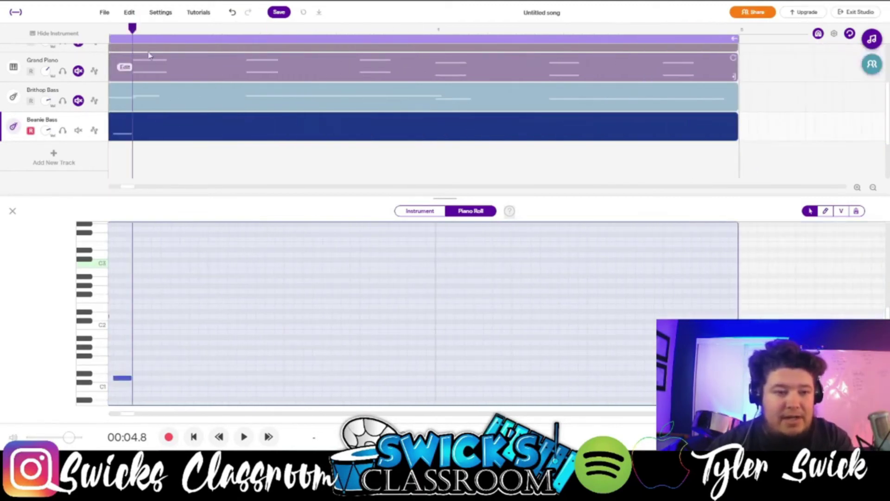
drag(134, 32, 420, 38)
key(ctrl+v)
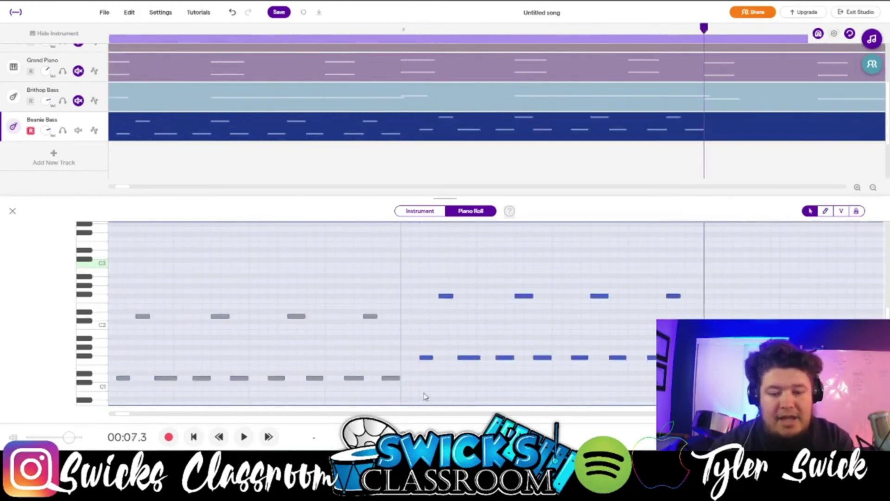
drag(428, 361, 426, 372)
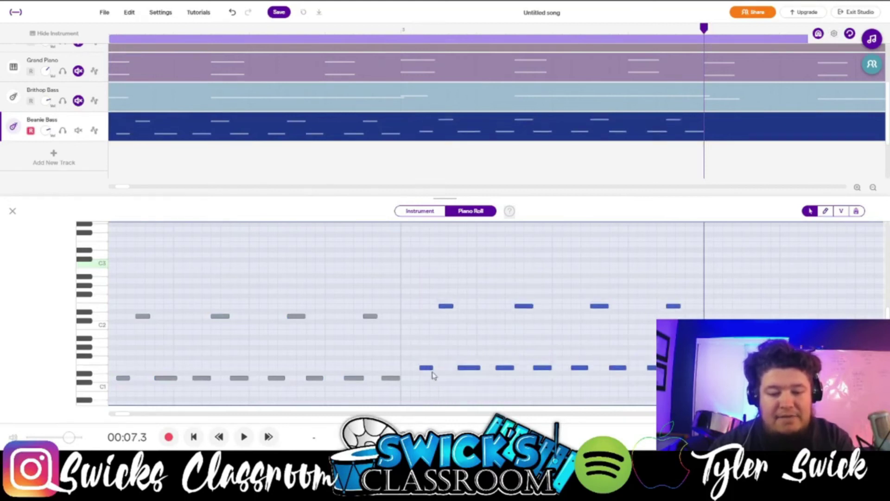
- Paste the pattern into bar 4, lower it five semitones to C#1 and C#2, and play back the bass line
click(134, 415)
drag(249, 28, 268, 30)
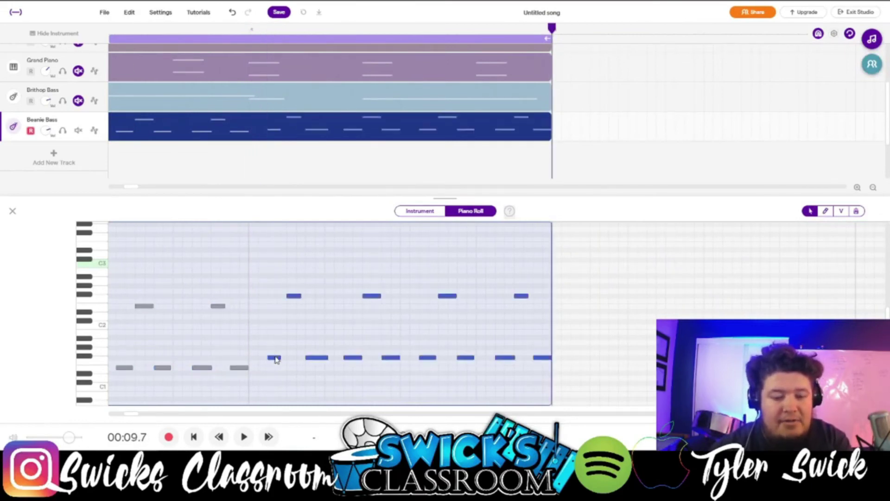
drag(275, 359, 275, 384)
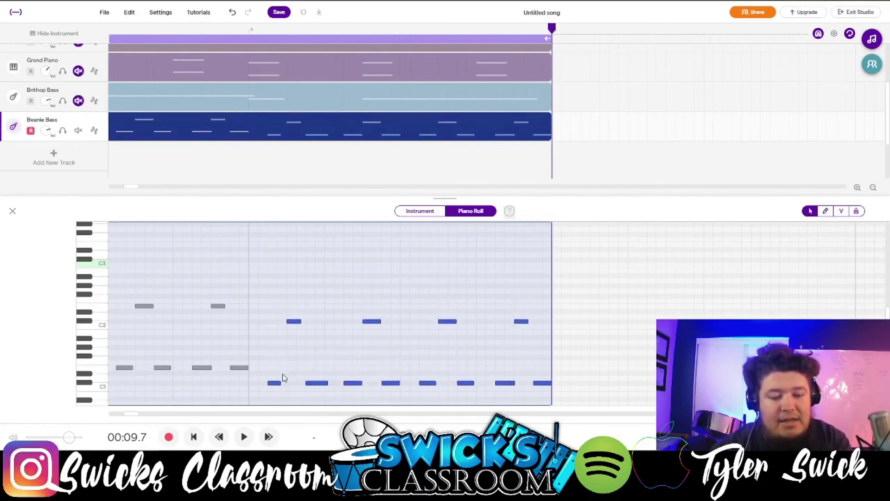
click(287, 376)
drag(133, 416, 111, 418)
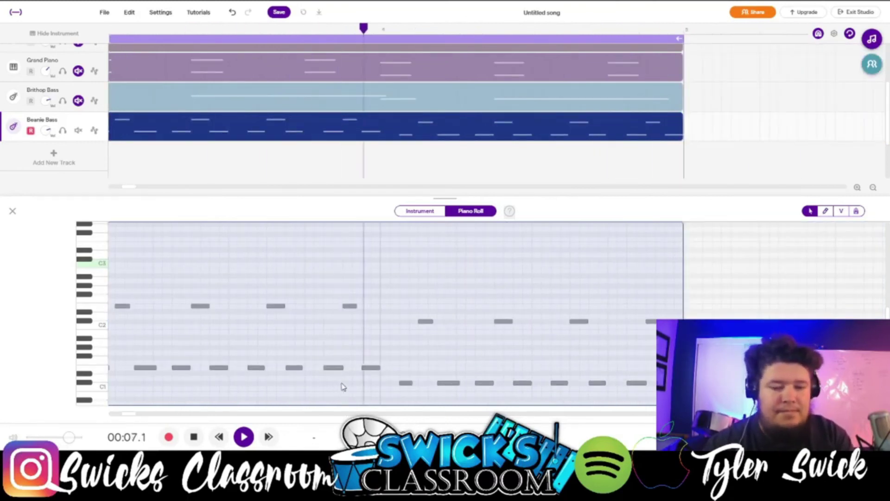
click(194, 437)
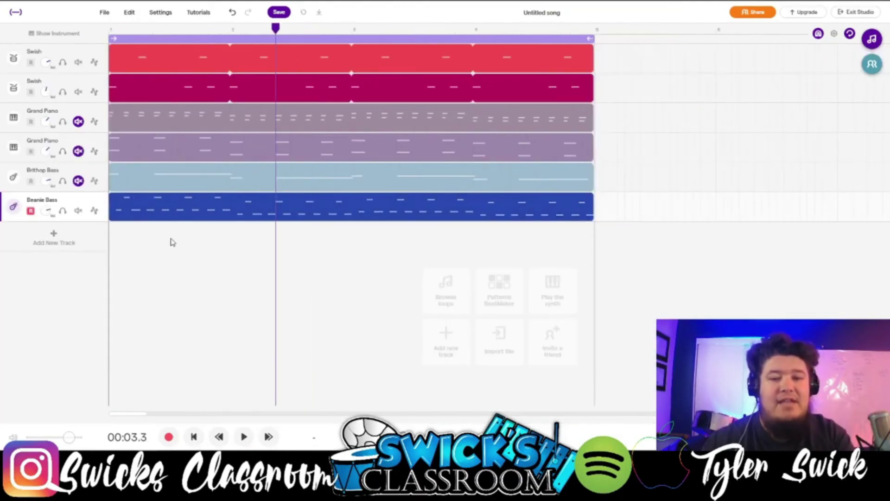
- Unmute the Brithop Bass track and both Grand Piano tracks
click(78, 181)
click(78, 151)
click(78, 122)
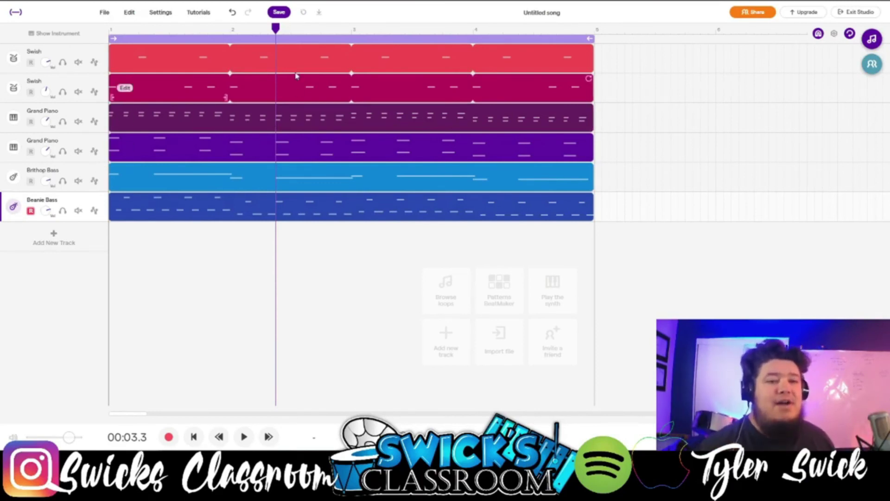
- Play the loop from the start, unmuting the second Grand Piano, both Swish tracks and the Brithop Bass one at a time
click(105, 31)
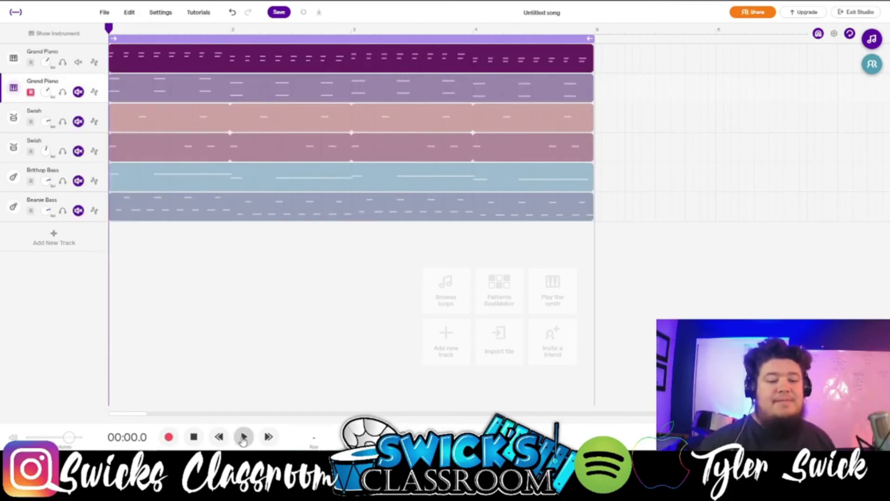
click(243, 436)
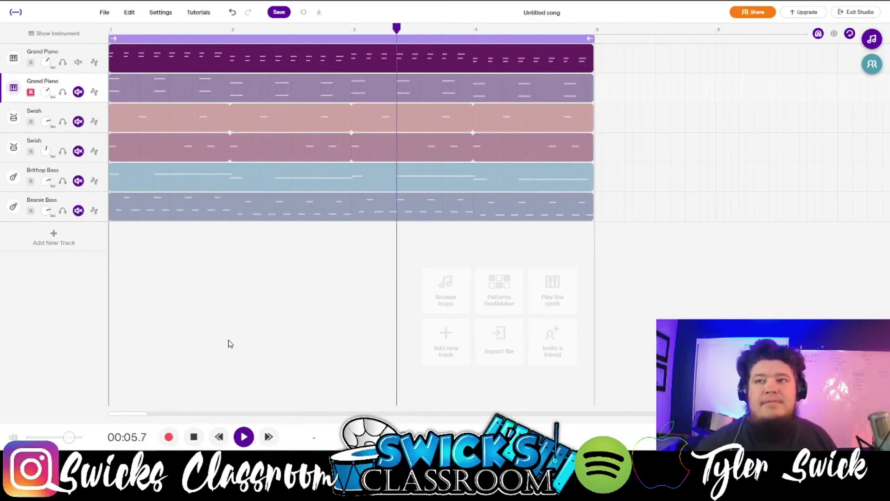
click(79, 92)
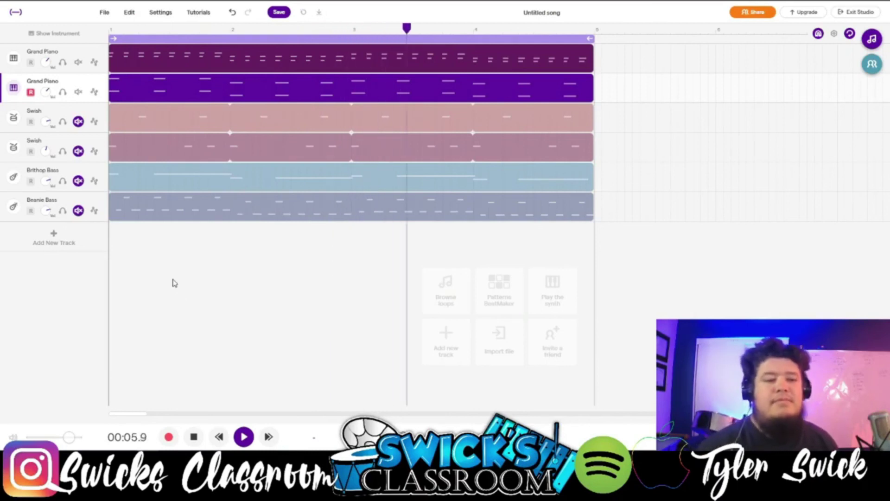
click(79, 121)
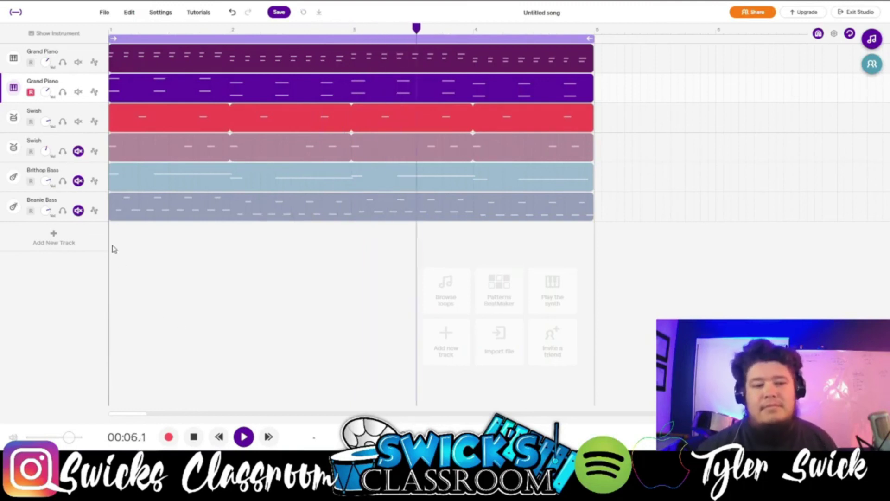
click(78, 151)
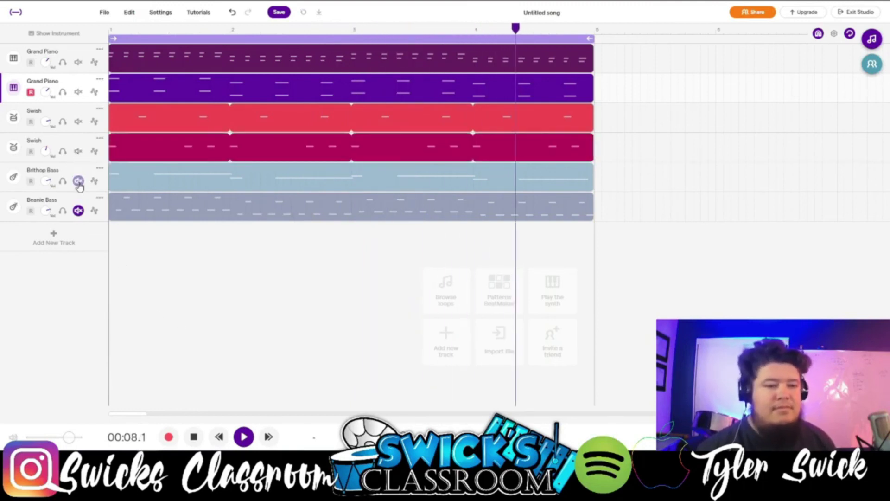
click(79, 180)
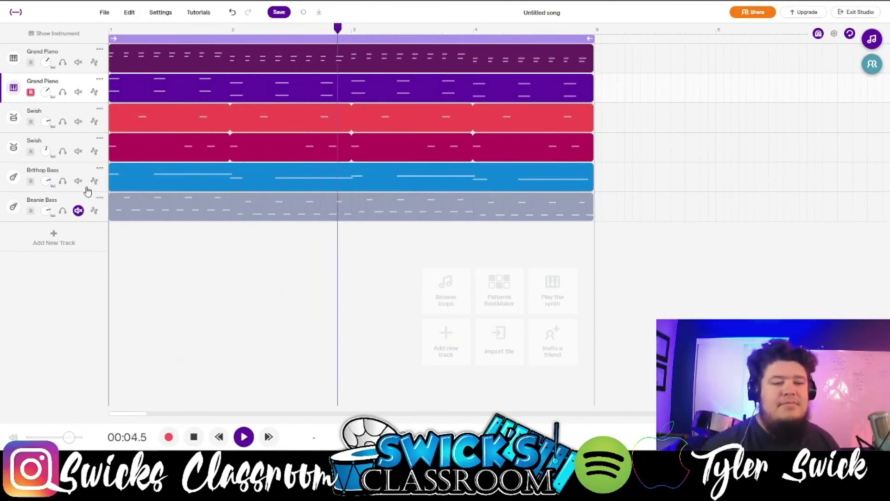
- Mute both Grand Piano tracks and the Brithop Bass during playback, and bring in the Beanie Bass with the drums
click(79, 61)
click(79, 92)
click(78, 180)
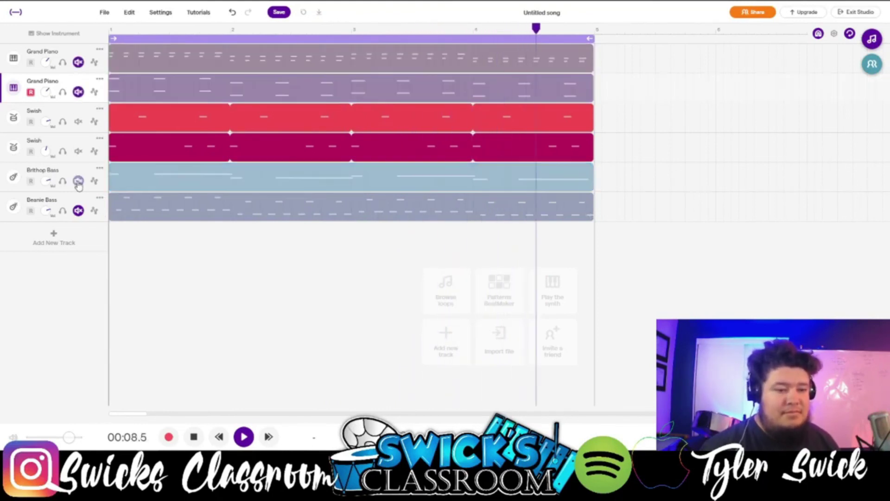
click(78, 210)
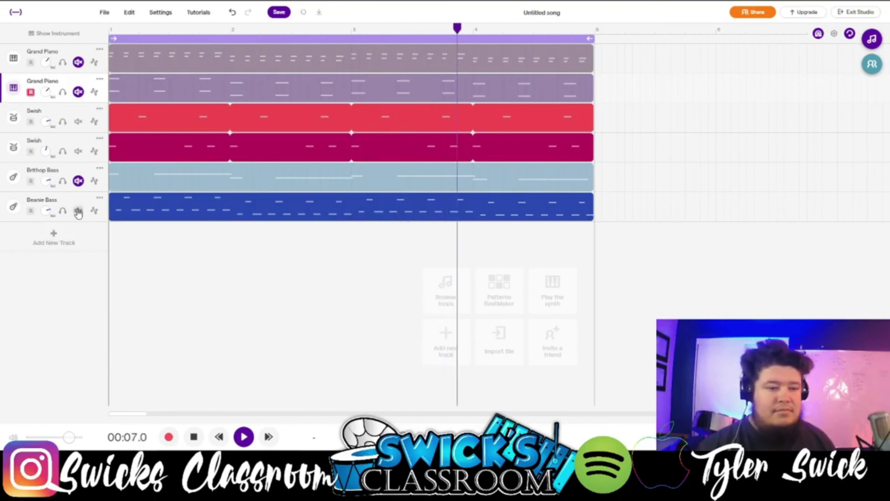
- Unmute both Grand Piano tracks and mute both Swish tracks and the Beanie Bass so only the pianos play
click(78, 62)
click(78, 92)
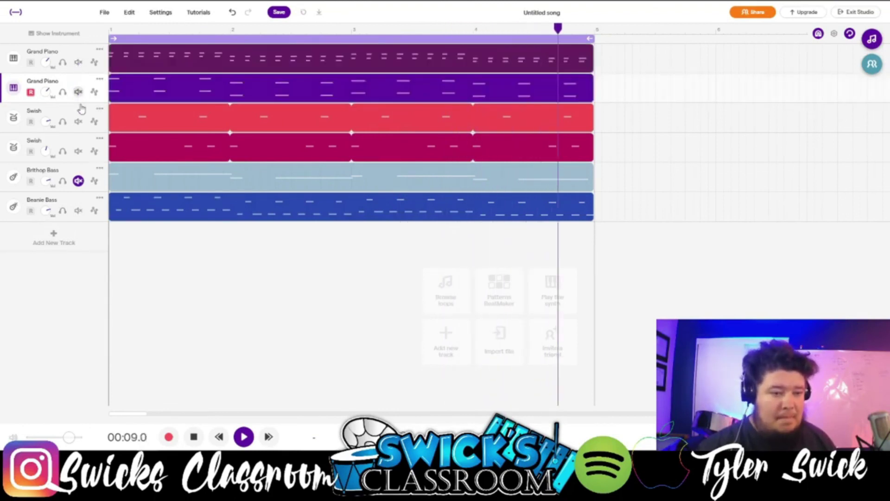
click(78, 121)
click(79, 151)
click(78, 210)
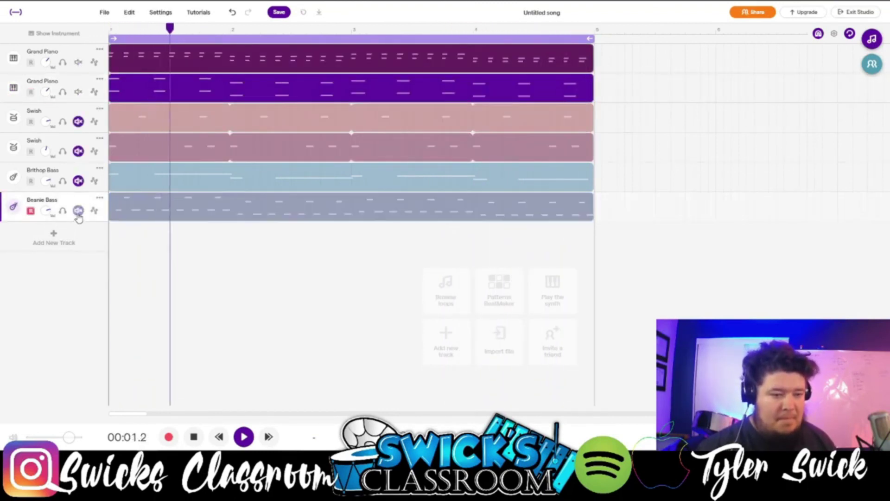
- Bring both Swish drum tracks and the Brithop Bass back in one at a time while the loop plays
click(78, 121)
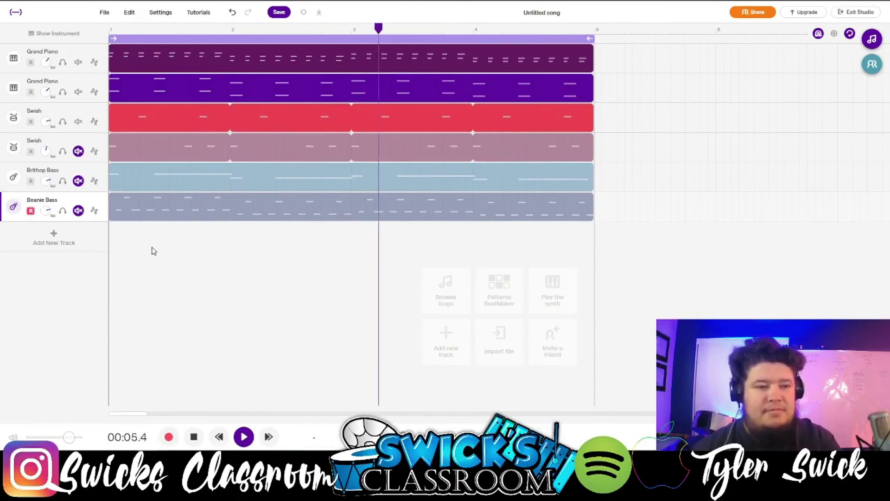
click(79, 152)
click(93, 185)
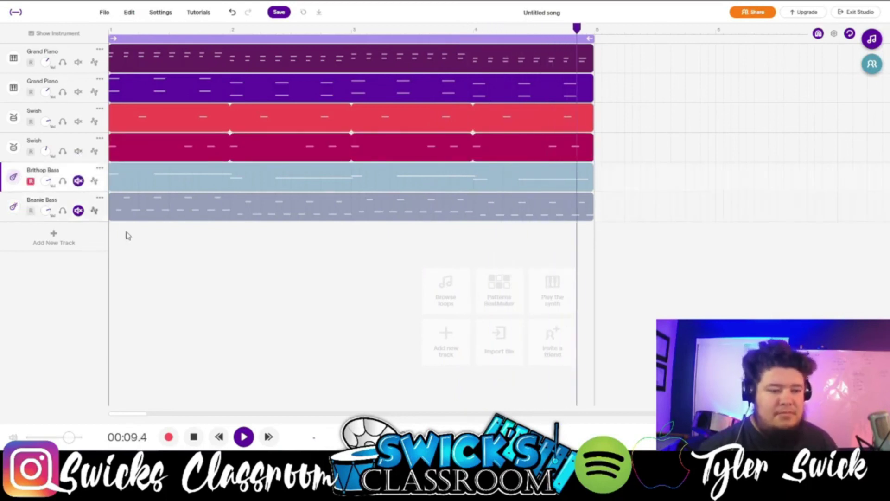
key(m)
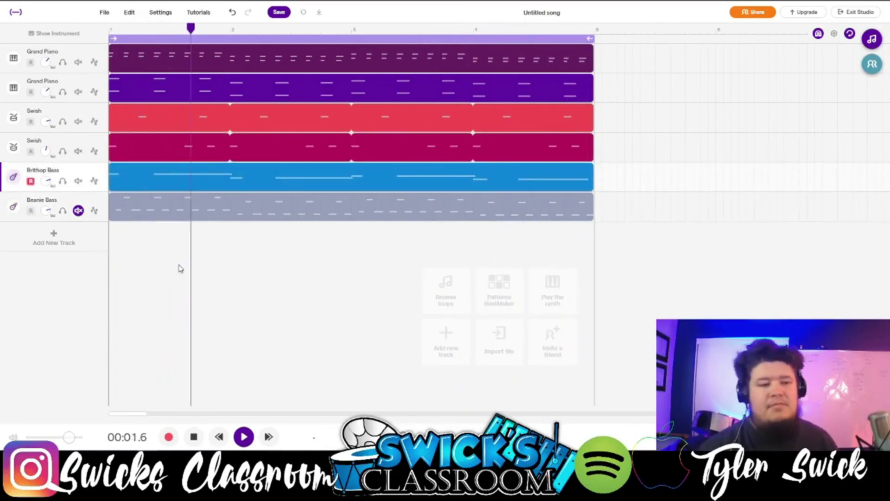